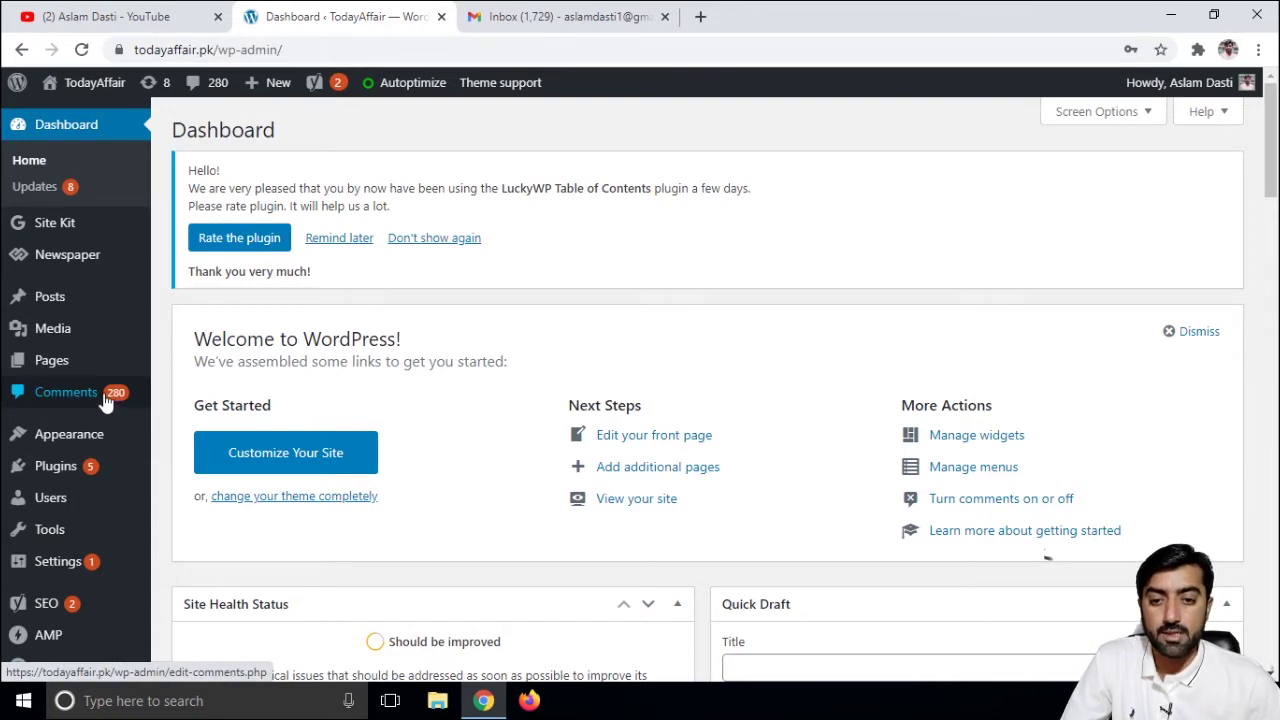
# - Open the Comments list and scroll through its 421 comments, 280 pending and mostly spam
pyautogui.click(105, 398)
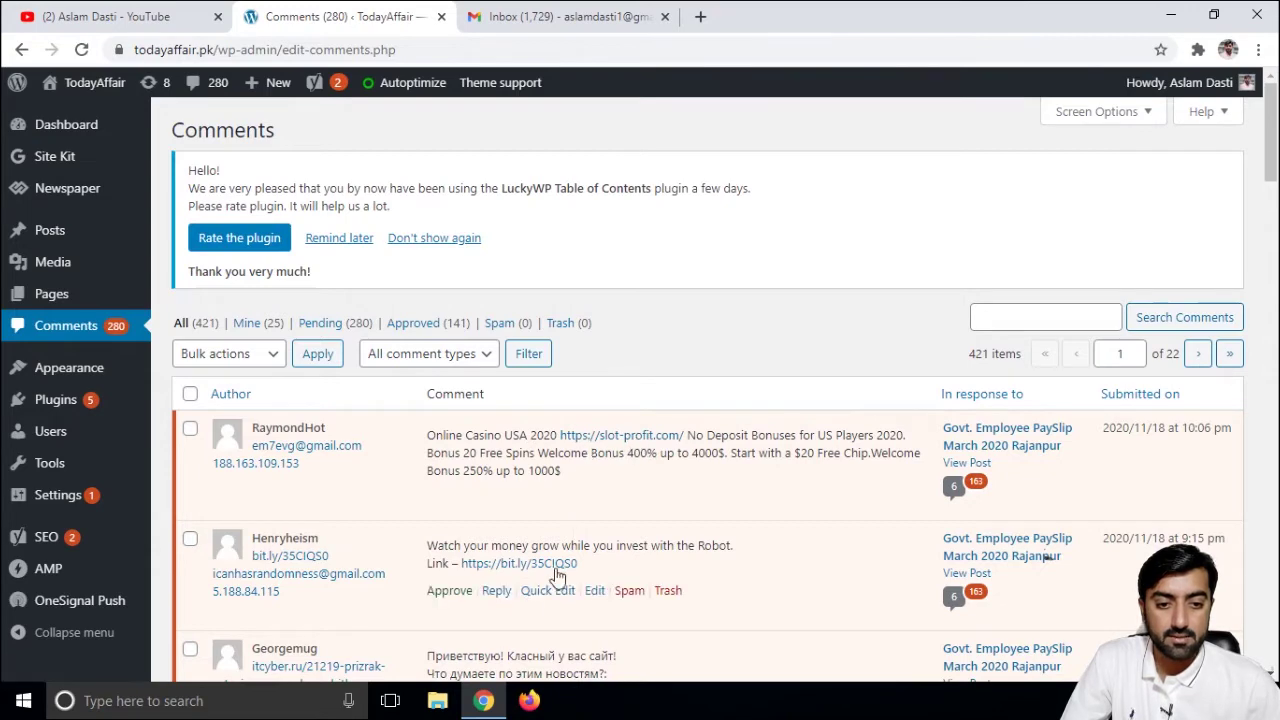
pyautogui.scroll(-2, 503, 570)
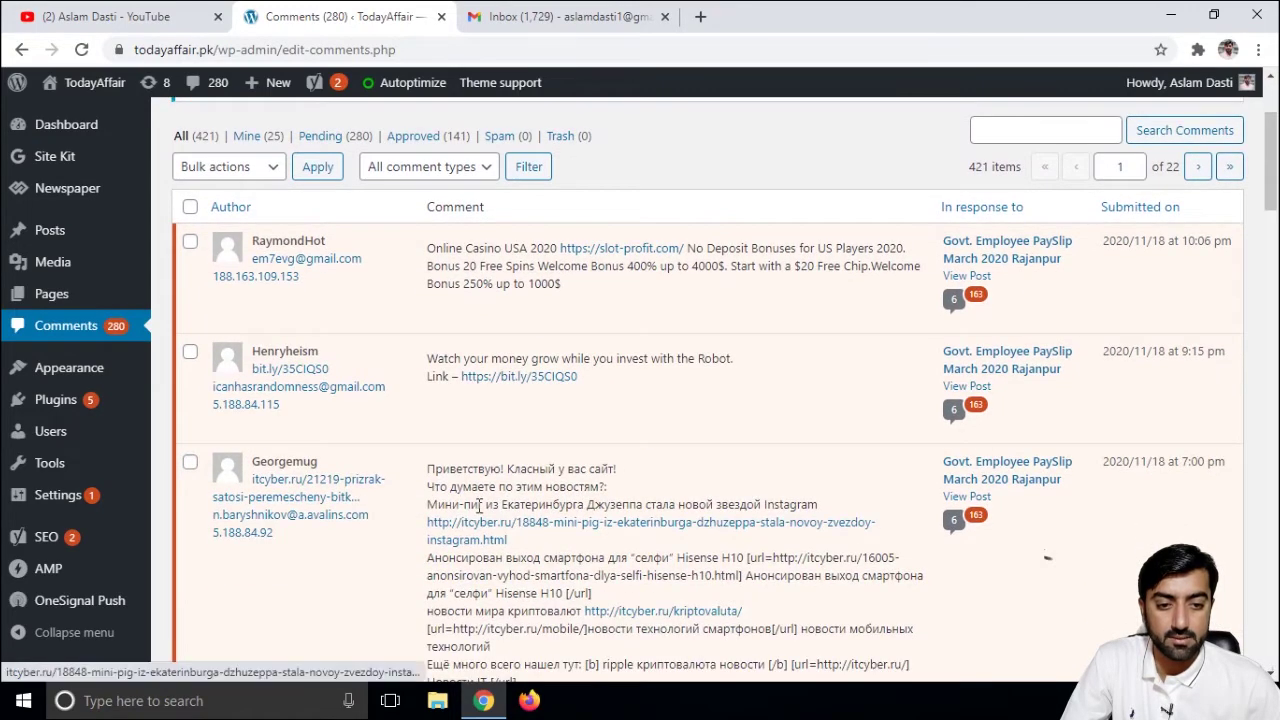
pyautogui.scroll(-4, 497, 537)
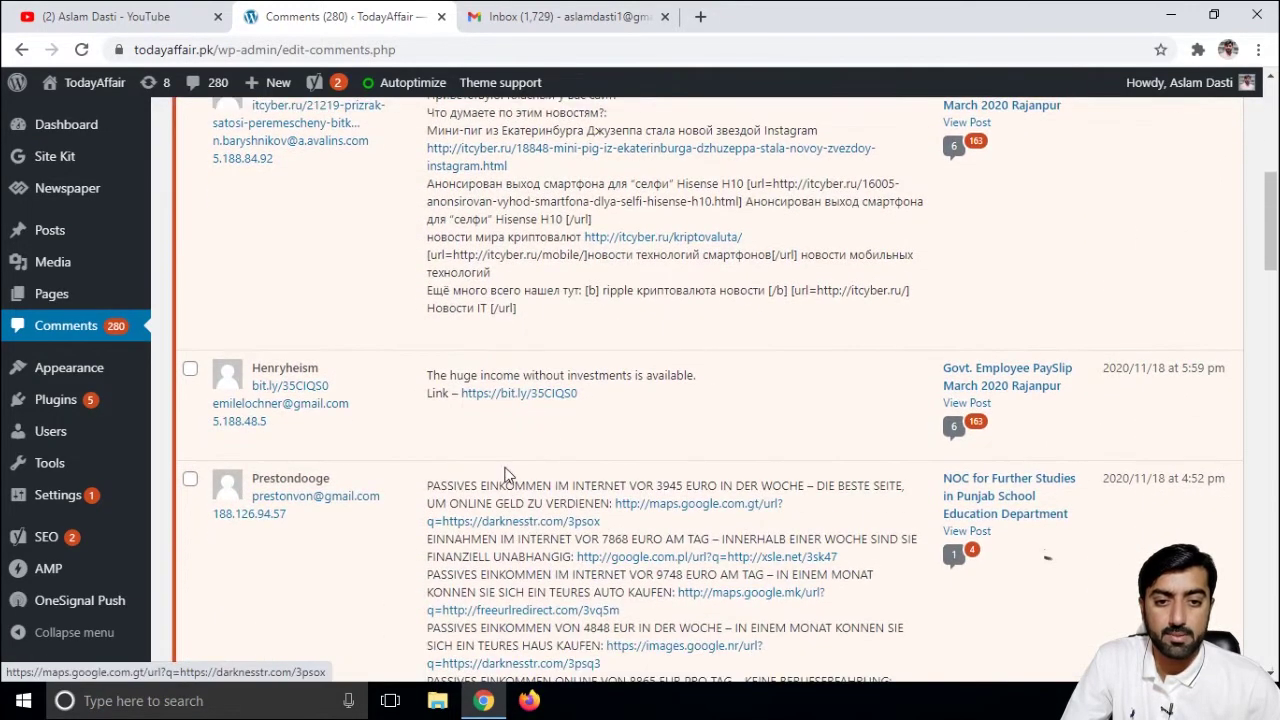
pyautogui.scroll(1, 505, 474)
pyautogui.scroll(5, 505, 474)
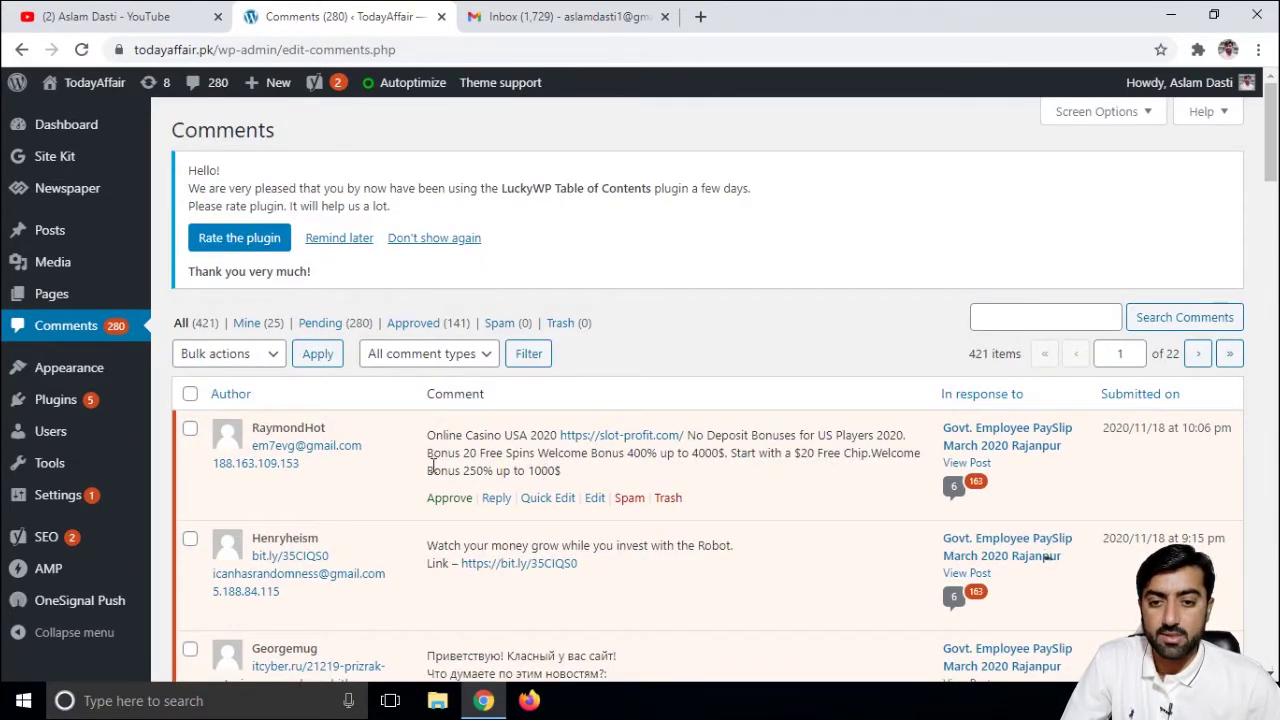
pyautogui.moveTo(92, 408)
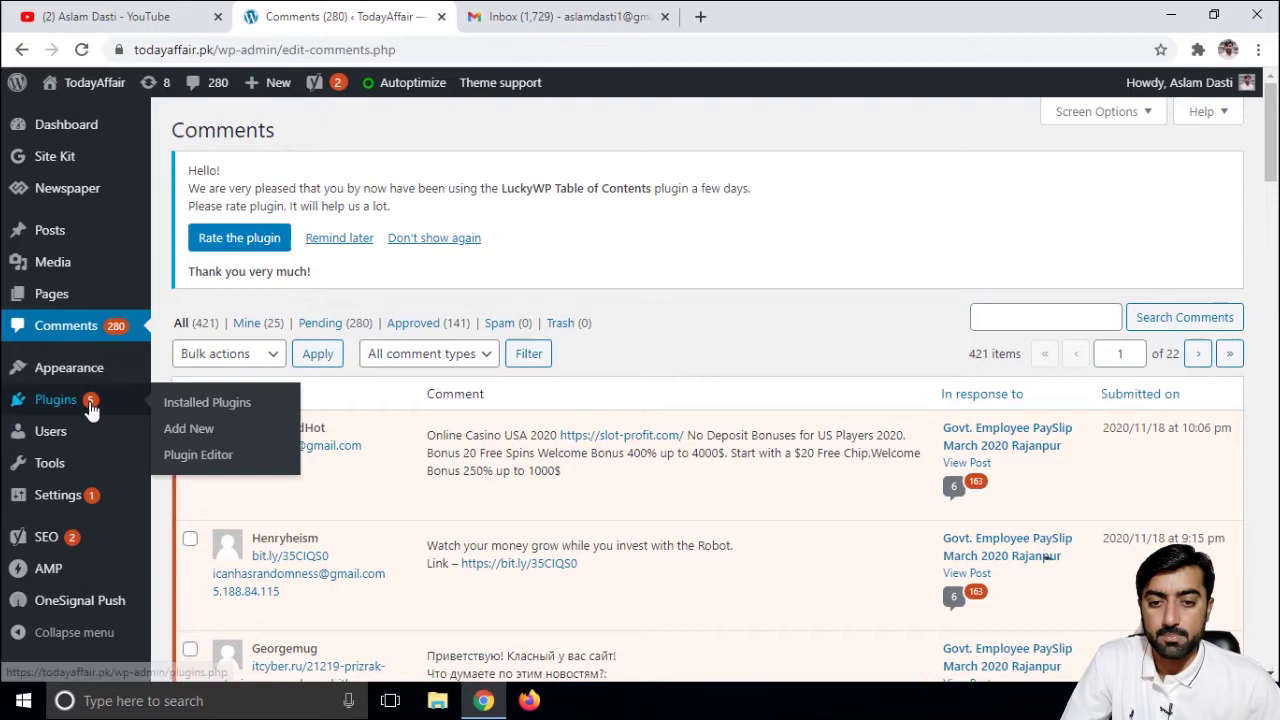
# - Search plugins for 'akismet', install and activate Akismet Spam Protection, and open its account setup in a new tab
pyautogui.click(200, 440)
pyautogui.click(1060, 328)
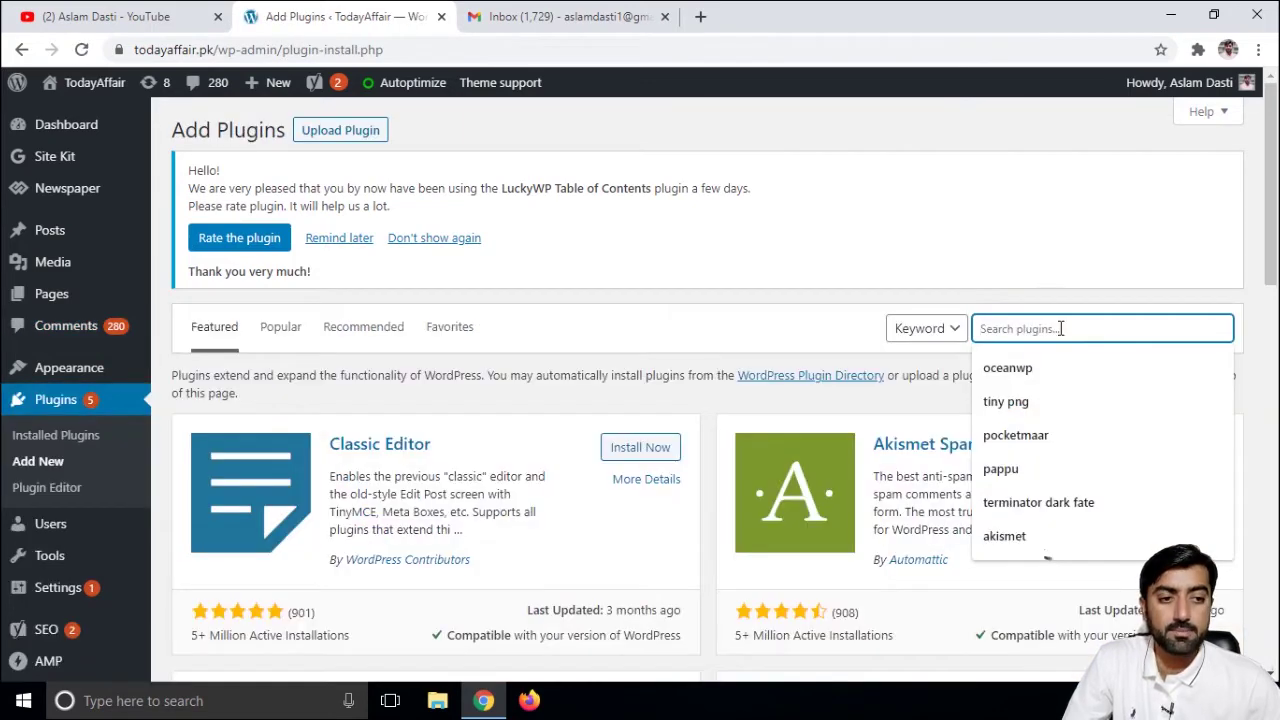
pyautogui.write('a')
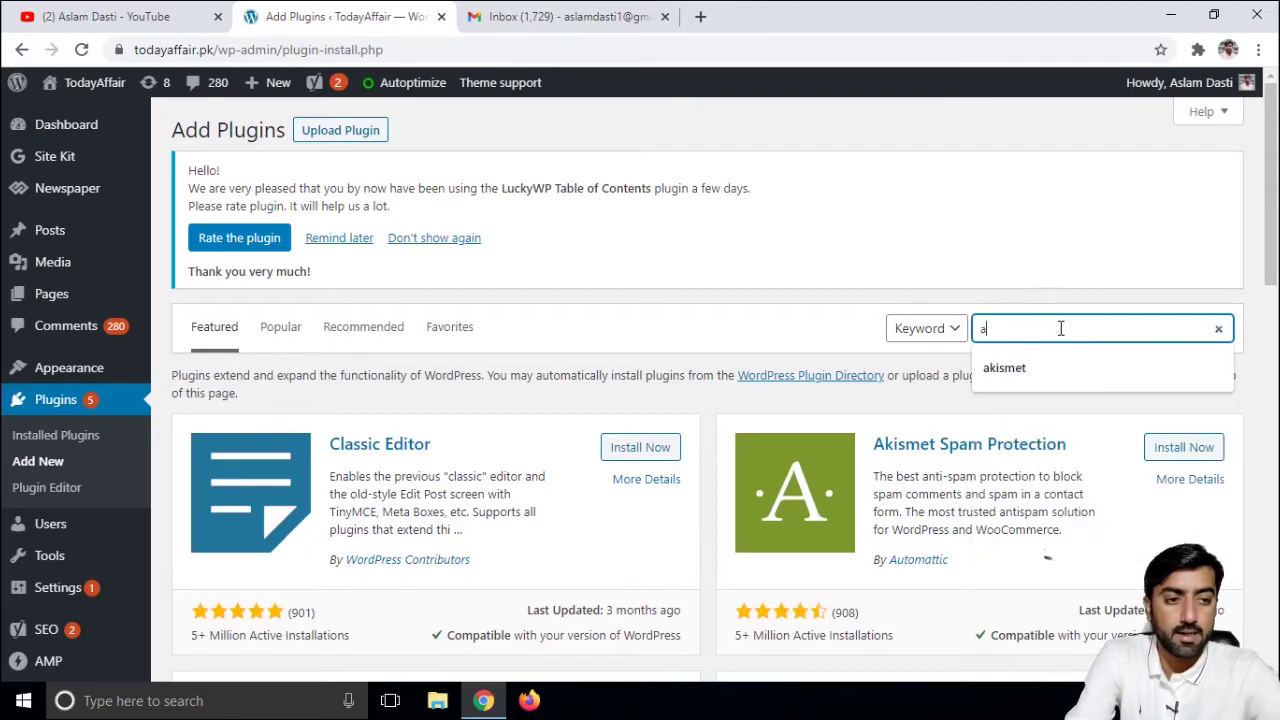
pyautogui.write('kismet')
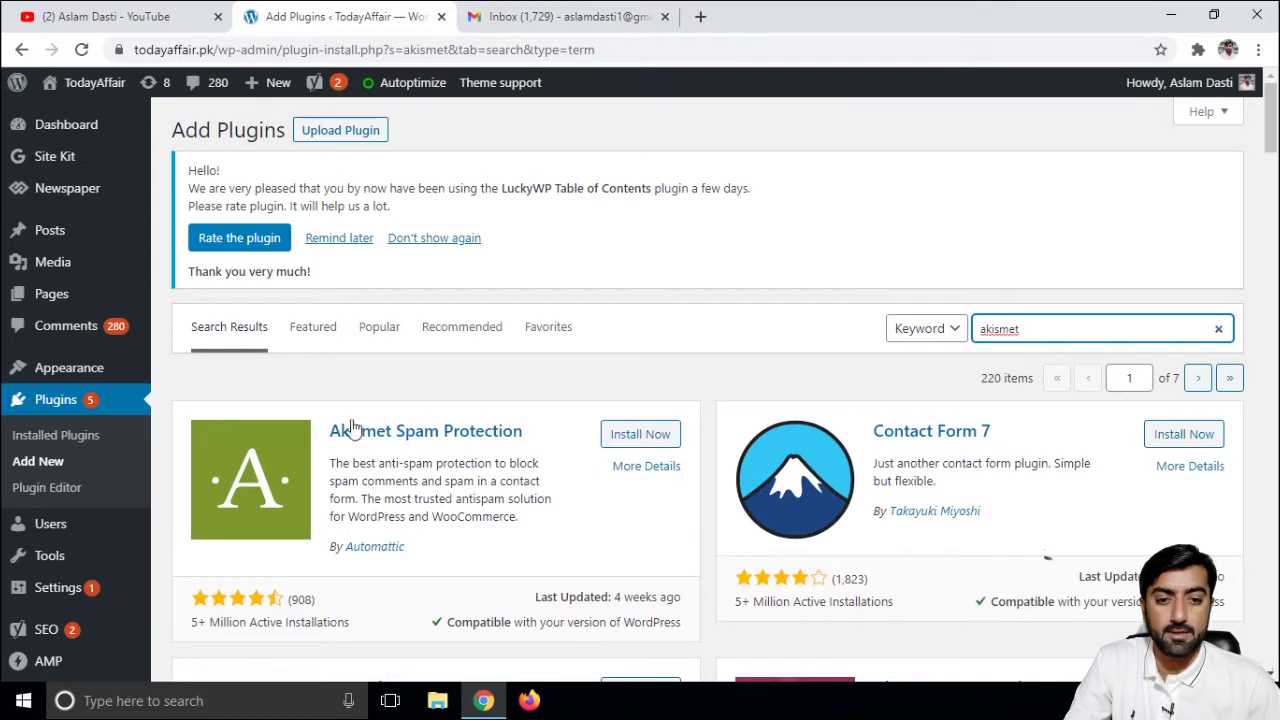
pyautogui.click(648, 436)
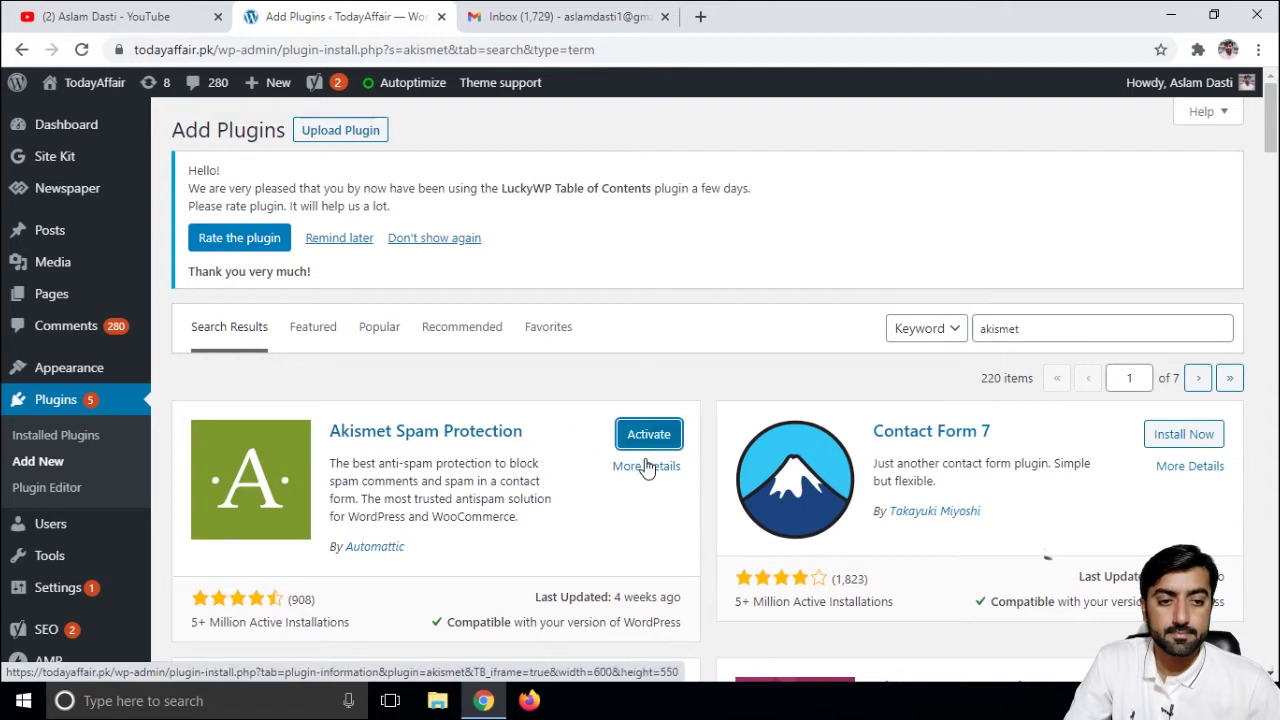
pyautogui.click(658, 436)
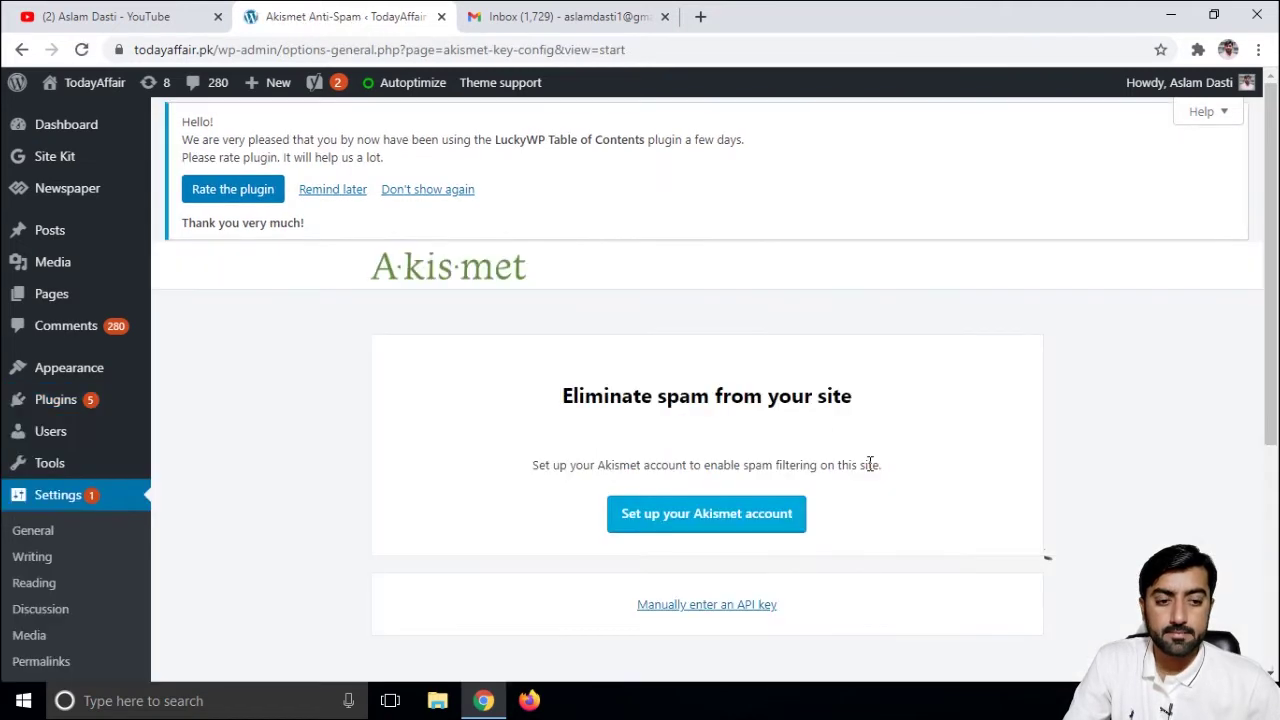
pyautogui.rightClick(712, 527)
pyautogui.click(700, 518)
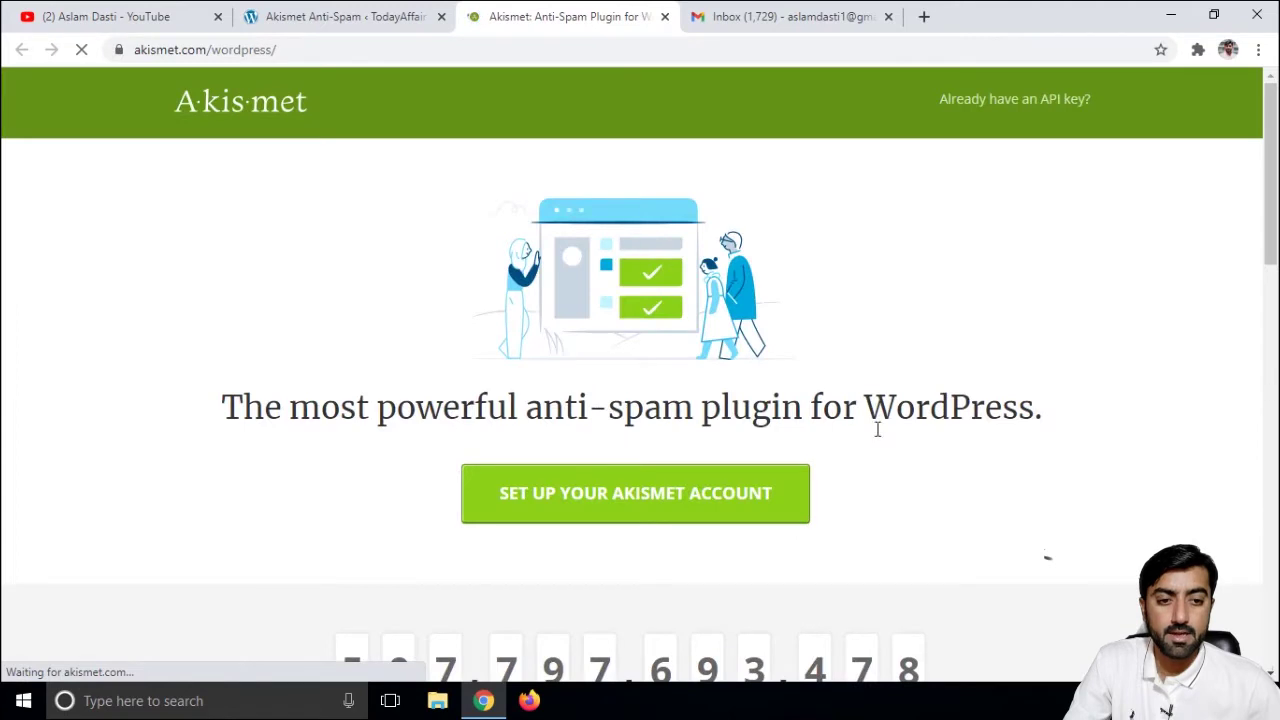
# - Start Akismet account setup and pick the Personal plan, showing its $36/year signup form
pyautogui.scroll(-1, 880, 457)
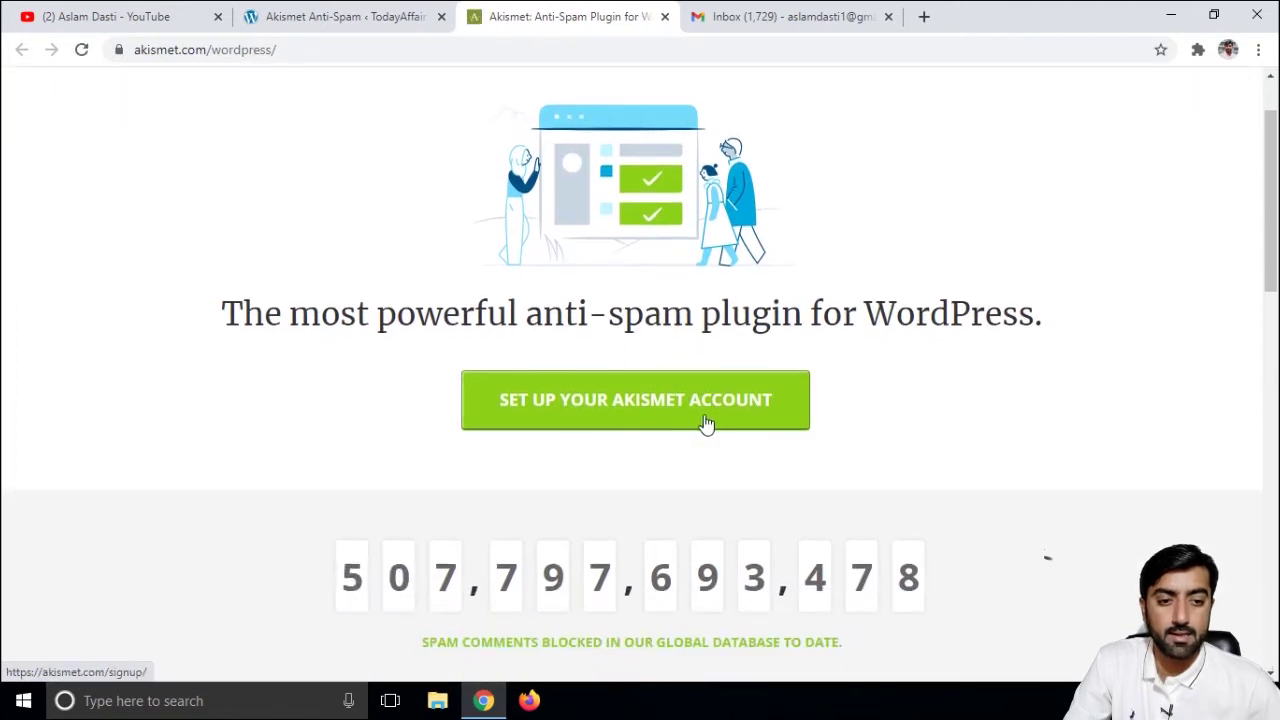
pyautogui.click(670, 402)
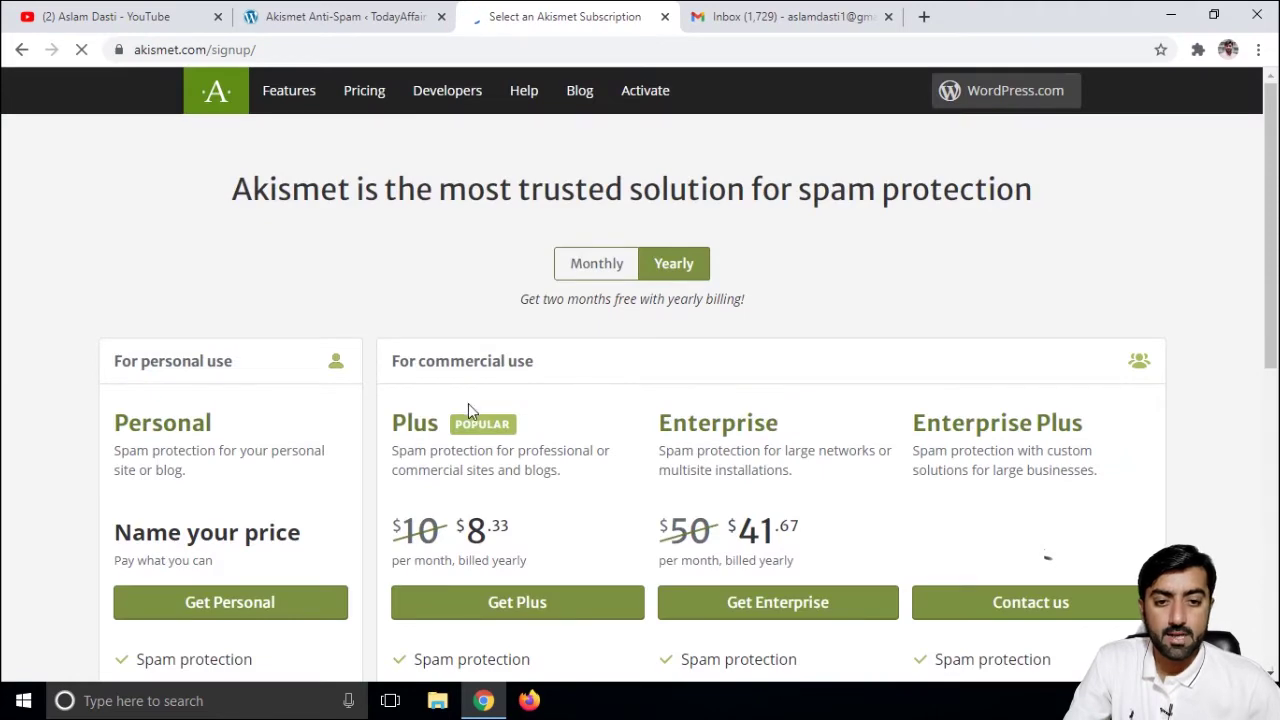
pyautogui.scroll(-2, 420, 405)
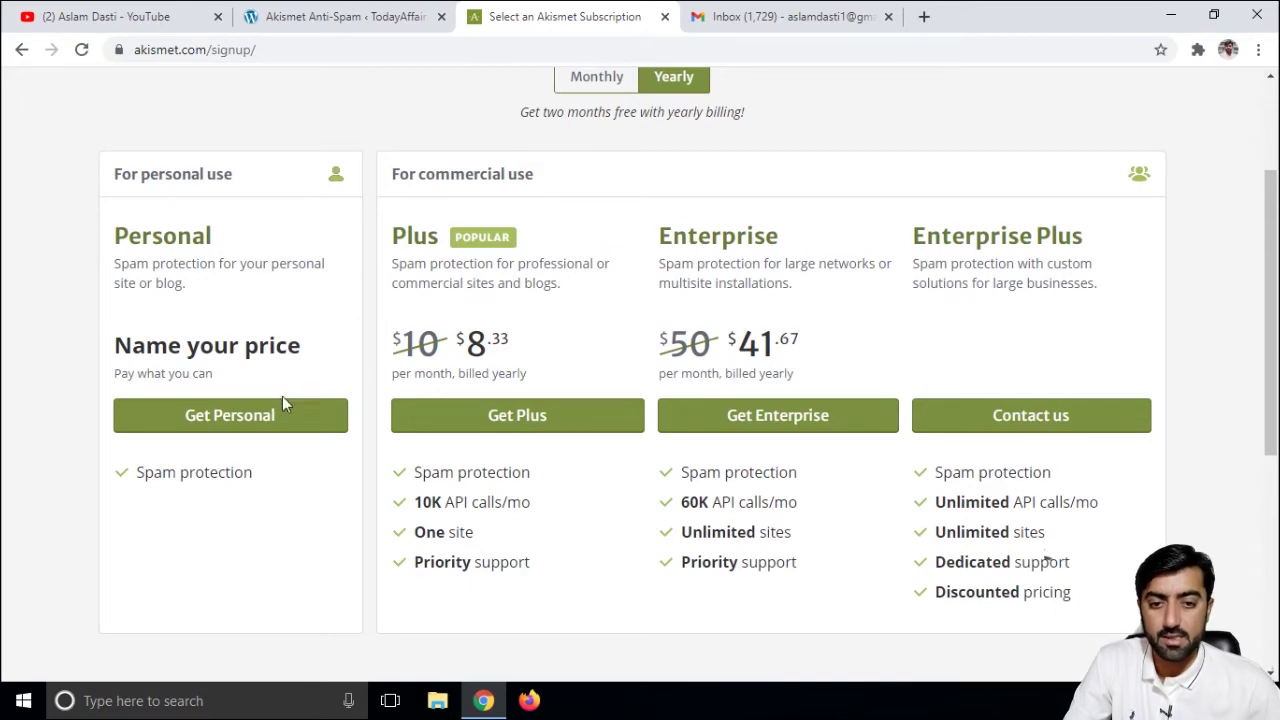
pyautogui.click(240, 429)
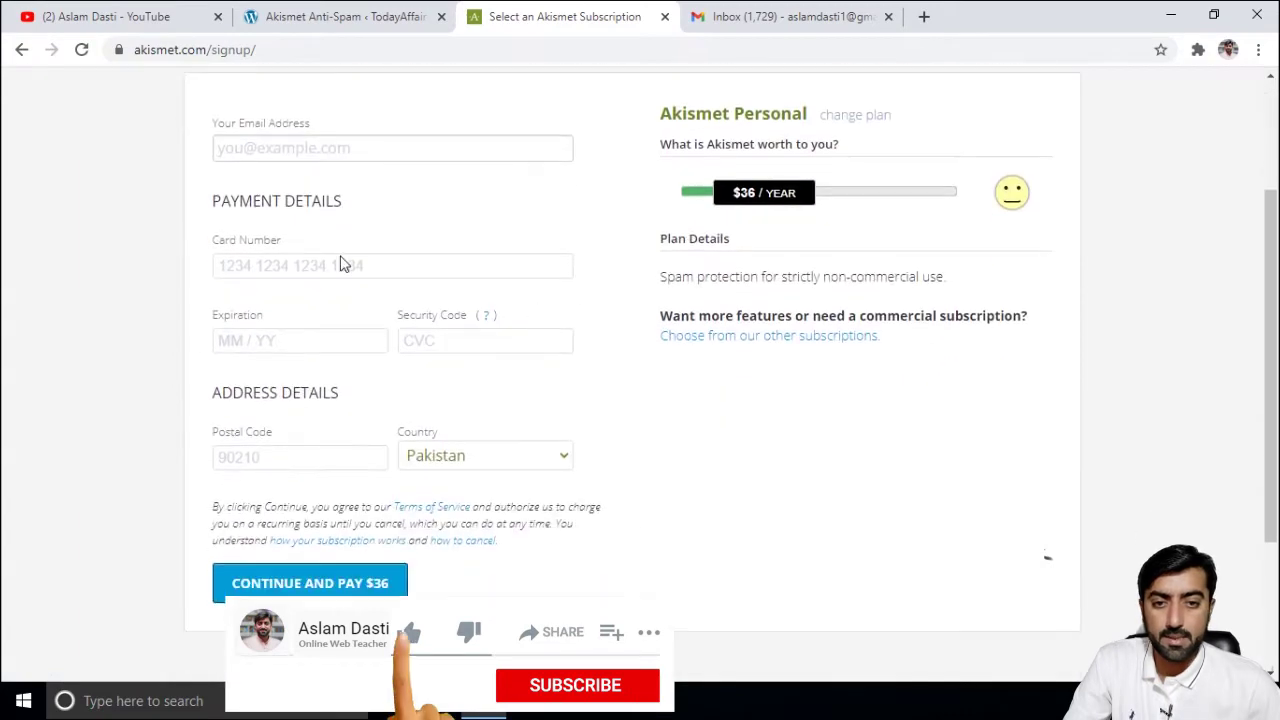
pyautogui.scroll(2, 345, 268)
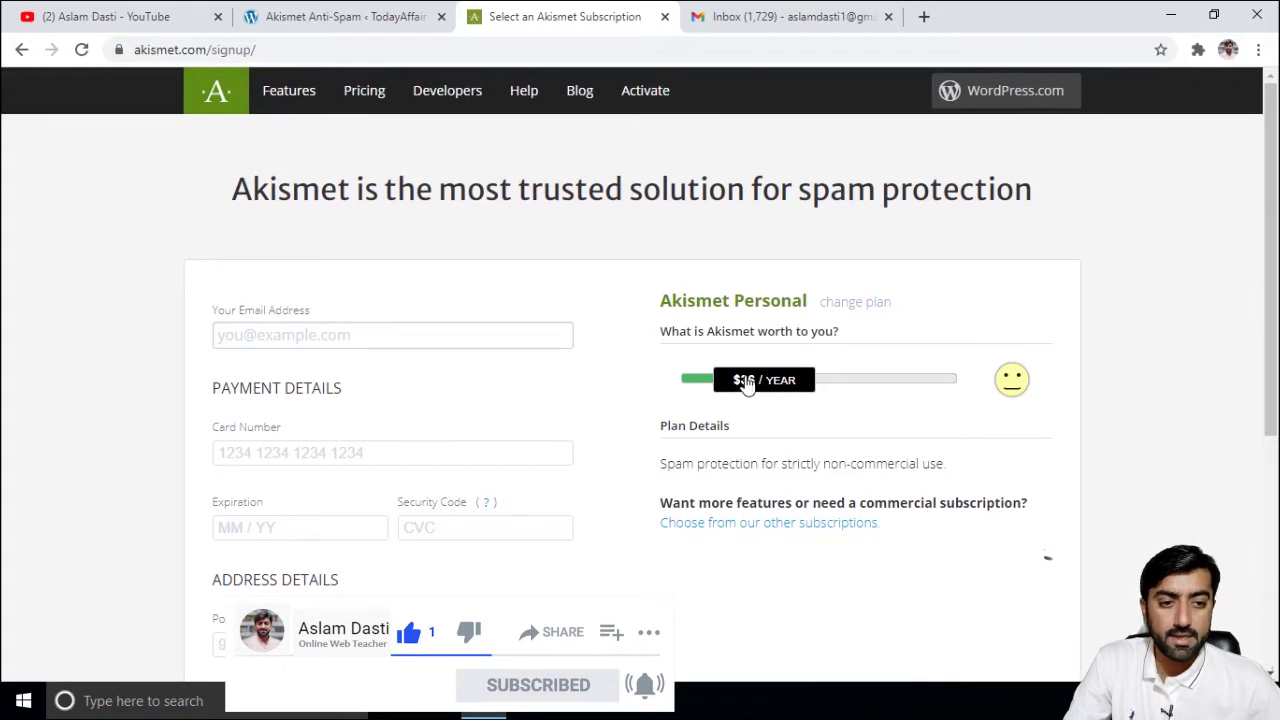
# - Drag the 'What is Akismet worth to you?' slider from $96 down to $0 per year
pyautogui.moveTo(745, 385); pyautogui.dragTo(817, 385)
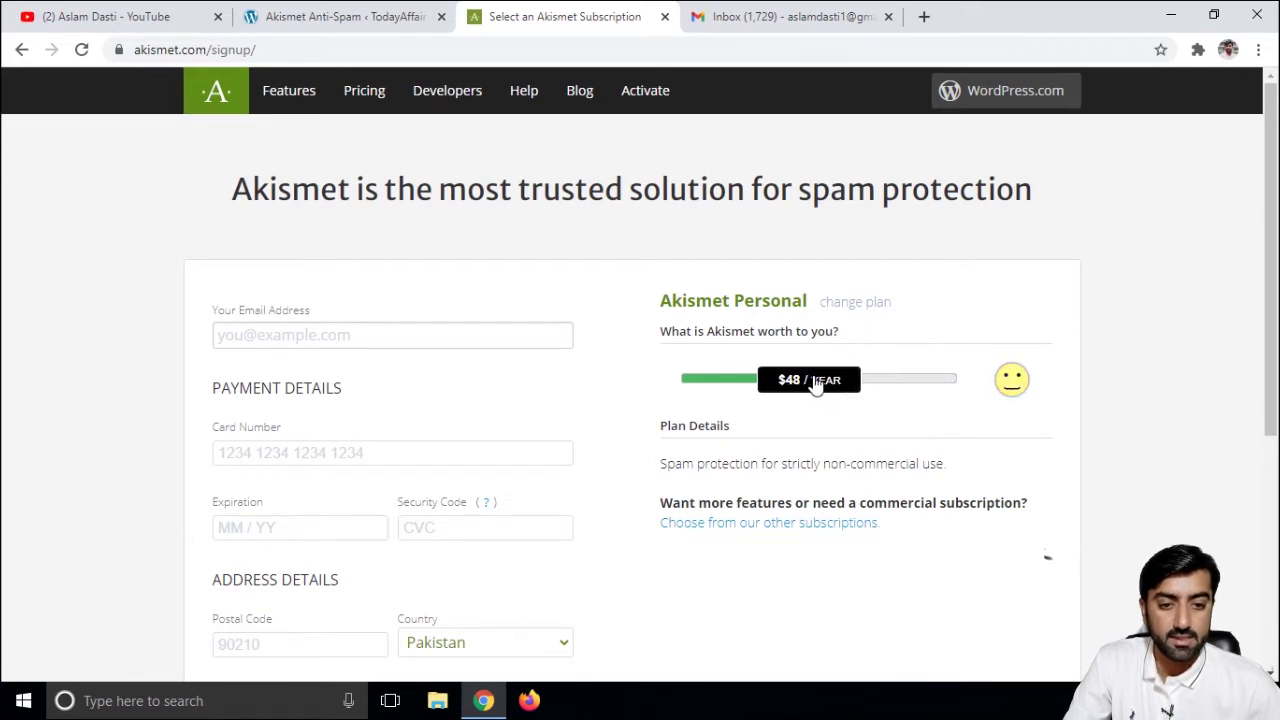
pyautogui.scroll(-2, 590, 410)
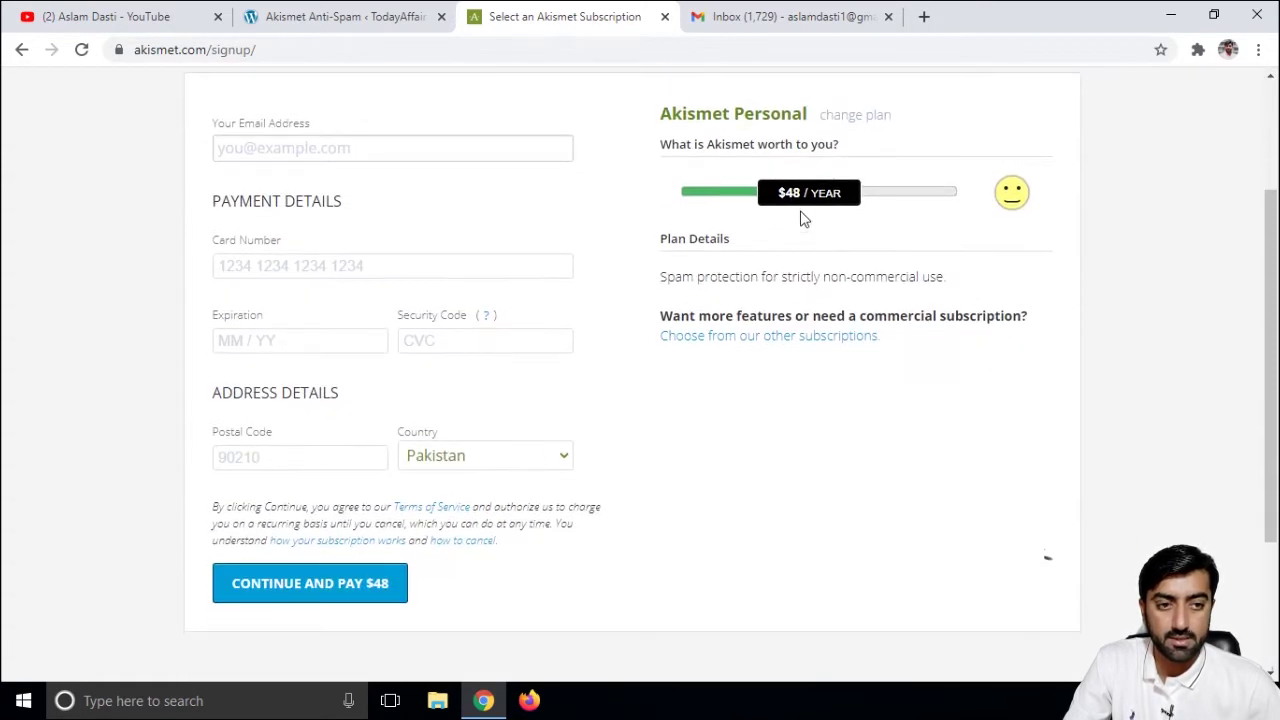
pyautogui.moveTo(797, 203); pyautogui.dragTo(894, 206)
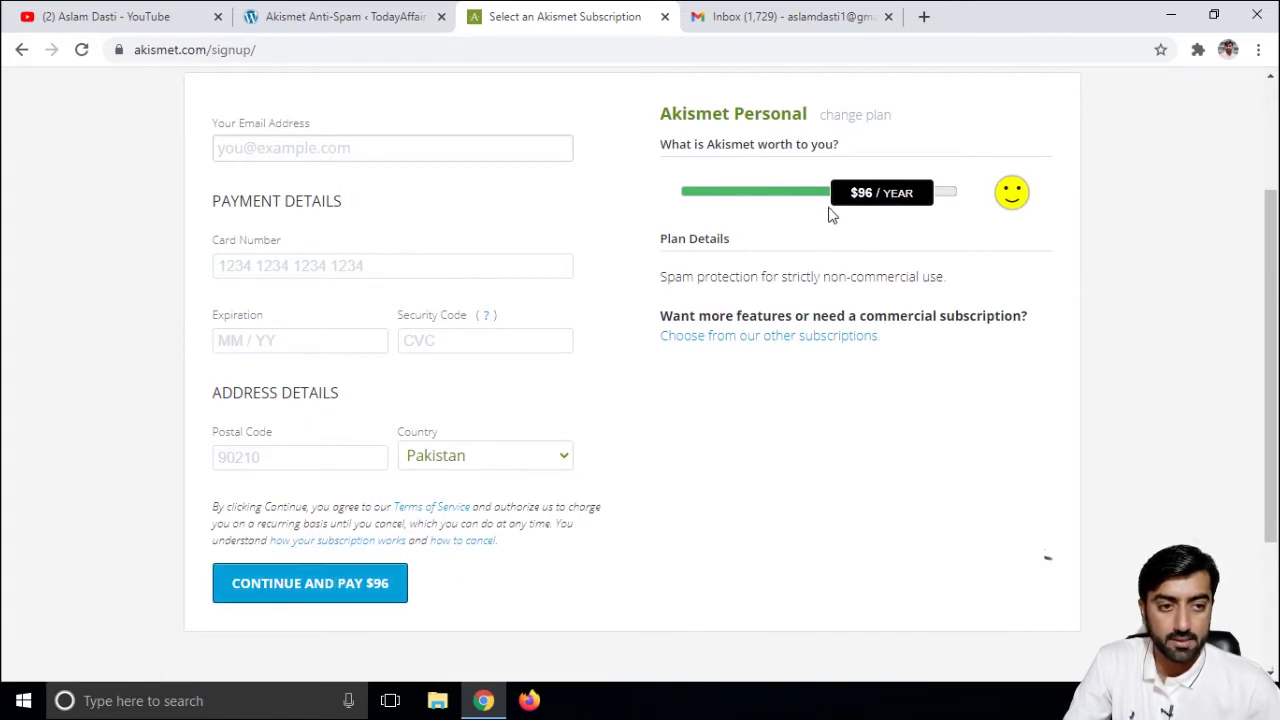
pyautogui.moveTo(871, 197); pyautogui.dragTo(655, 195)
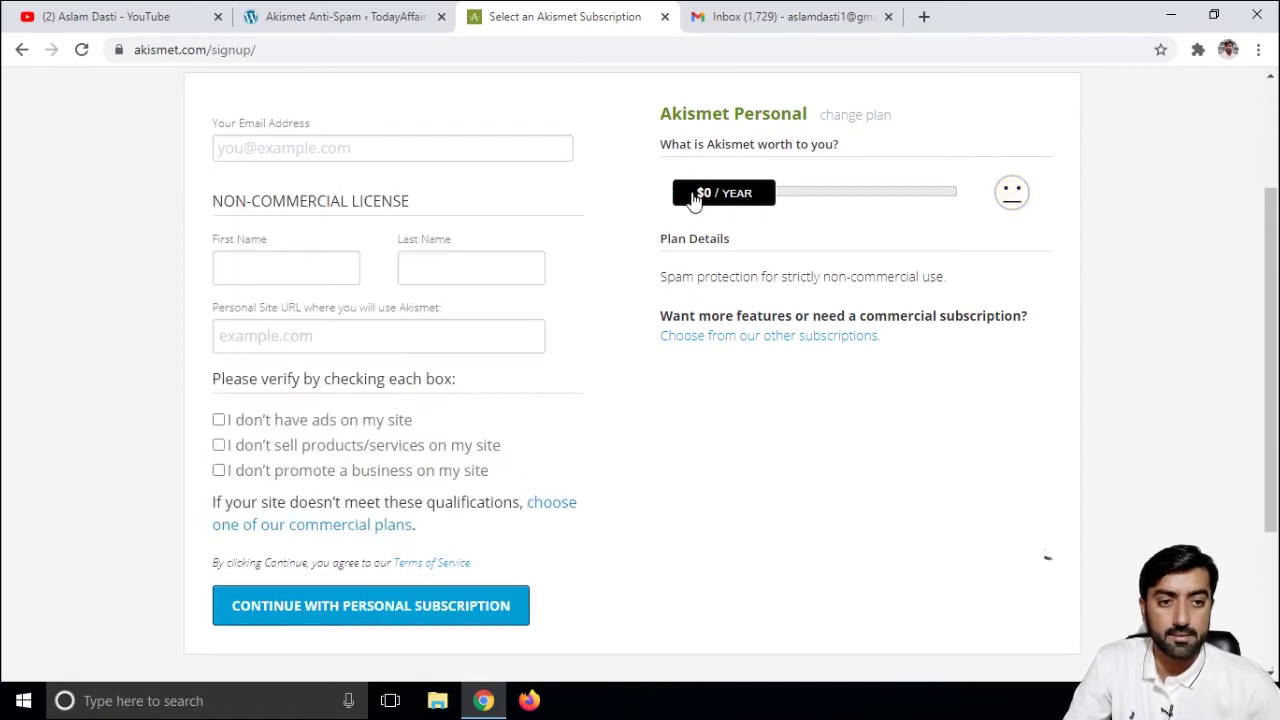
pyautogui.moveTo(711, 197); pyautogui.dragTo(668, 174)
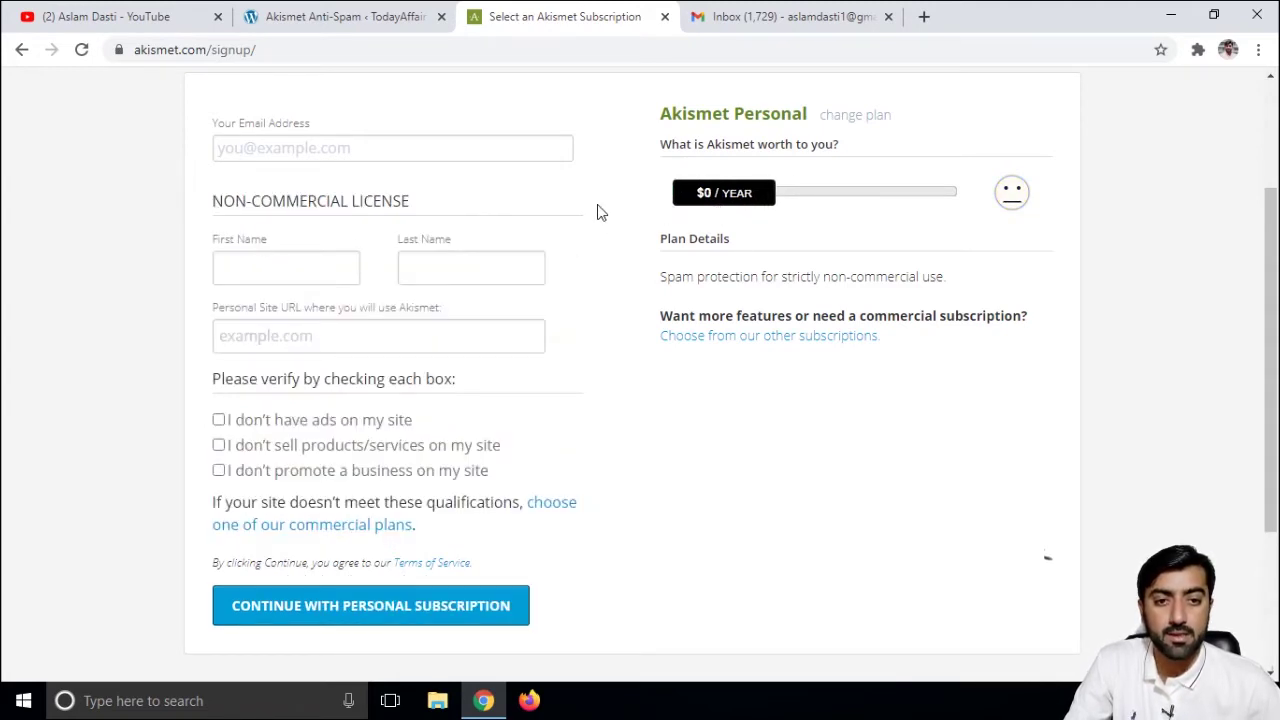
pyautogui.moveTo(731, 205); pyautogui.dragTo(670, 185)
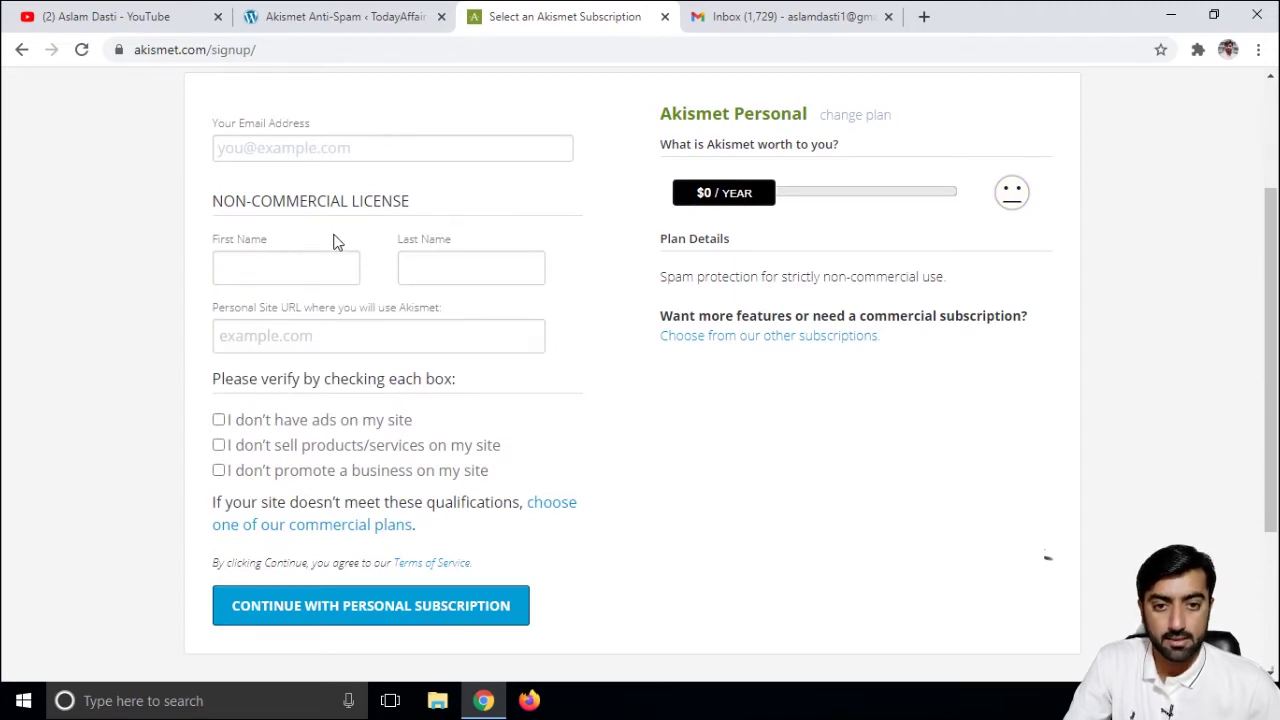
# - Fill in the license form's first name, last name and e-mail address fields
pyautogui.click(308, 258)
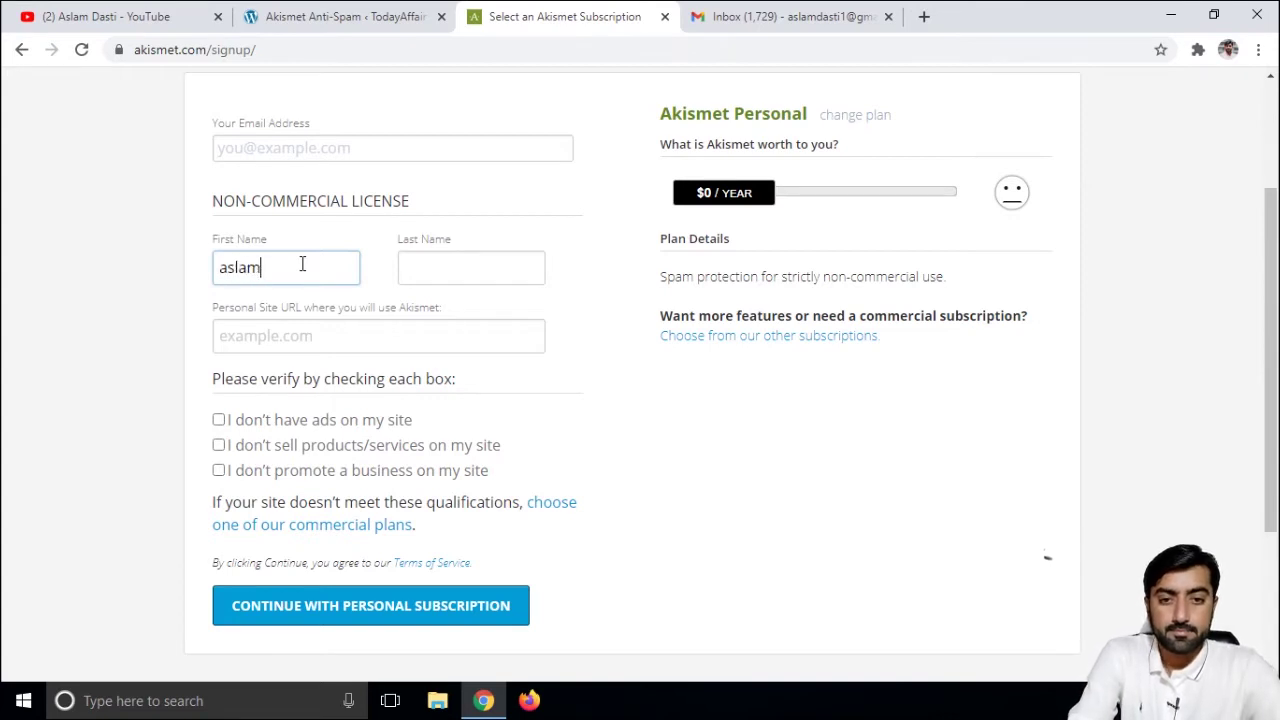
pyautogui.press('Tab')
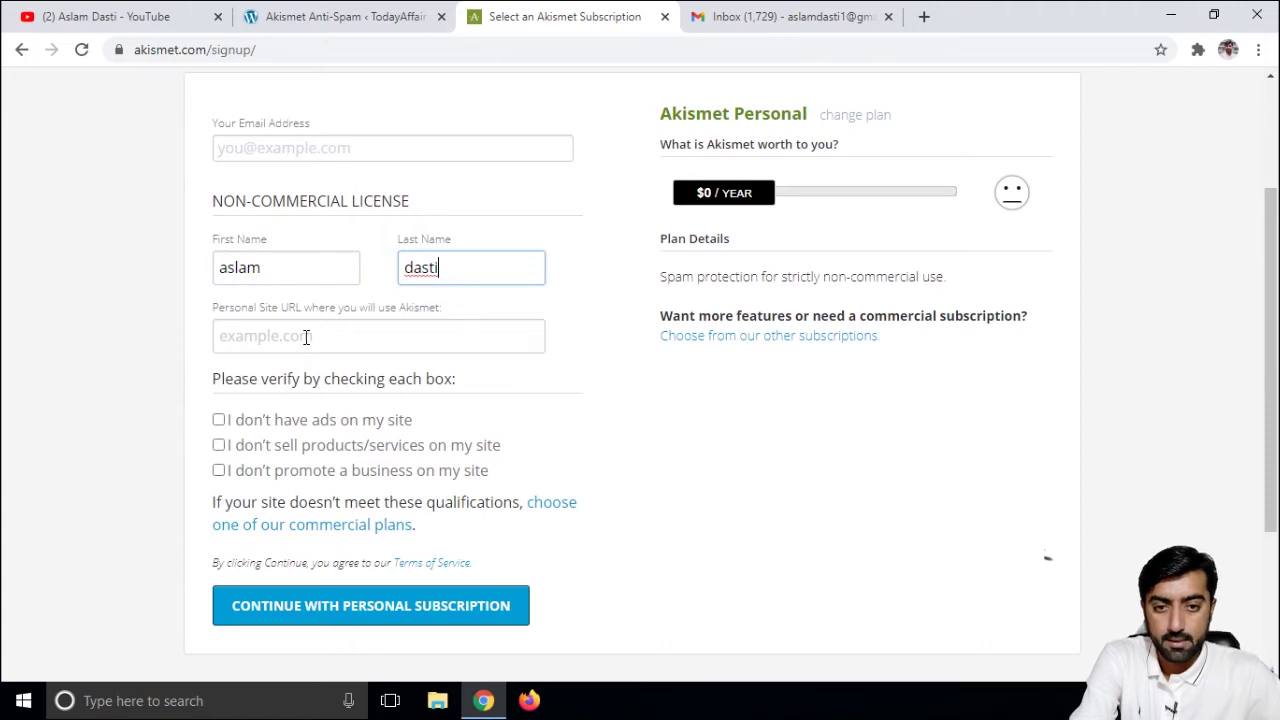
pyautogui.click(301, 147)
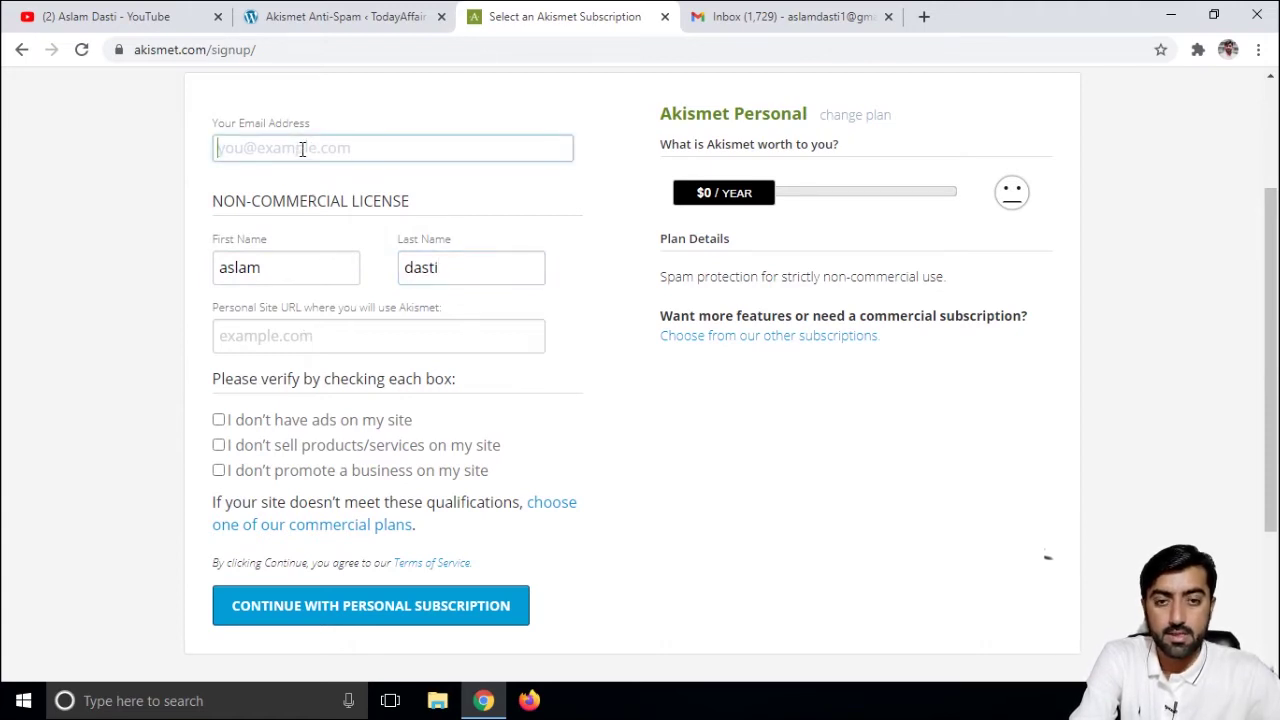
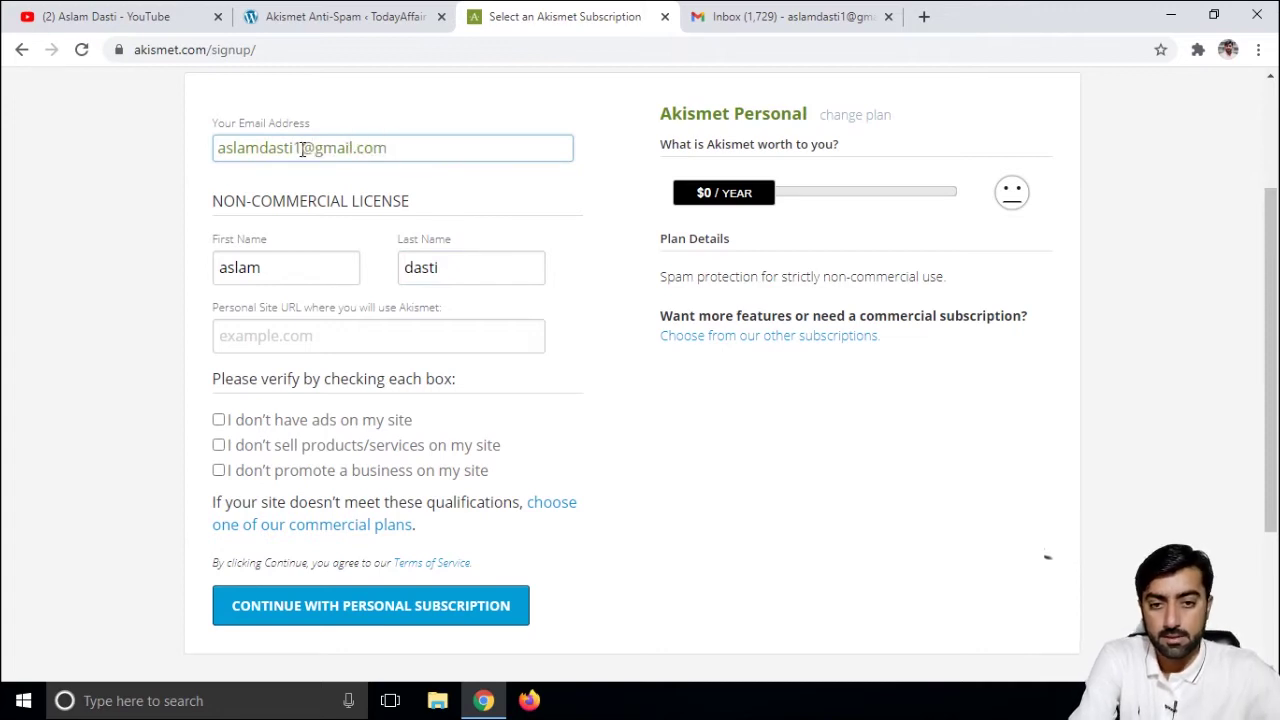
# - Copy the WordPress site's address and paste it into the Personal Site URL field
pyautogui.click(308, 342)
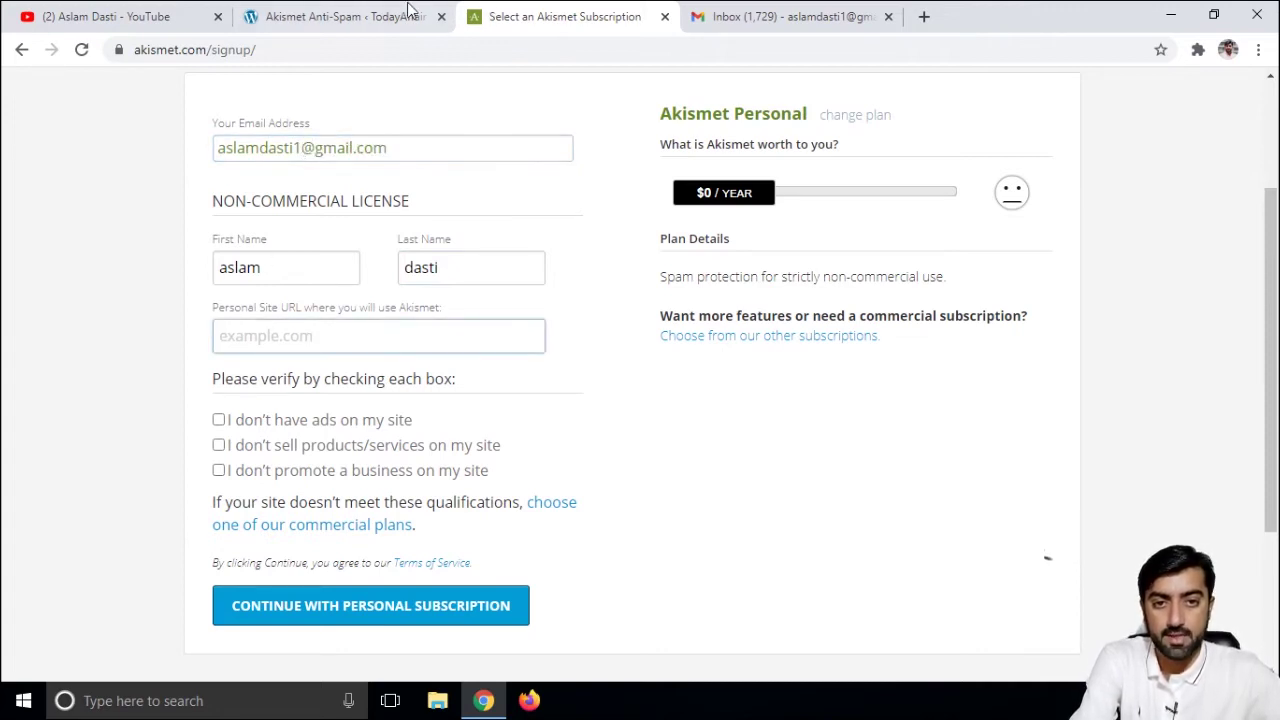
pyautogui.click(400, 16)
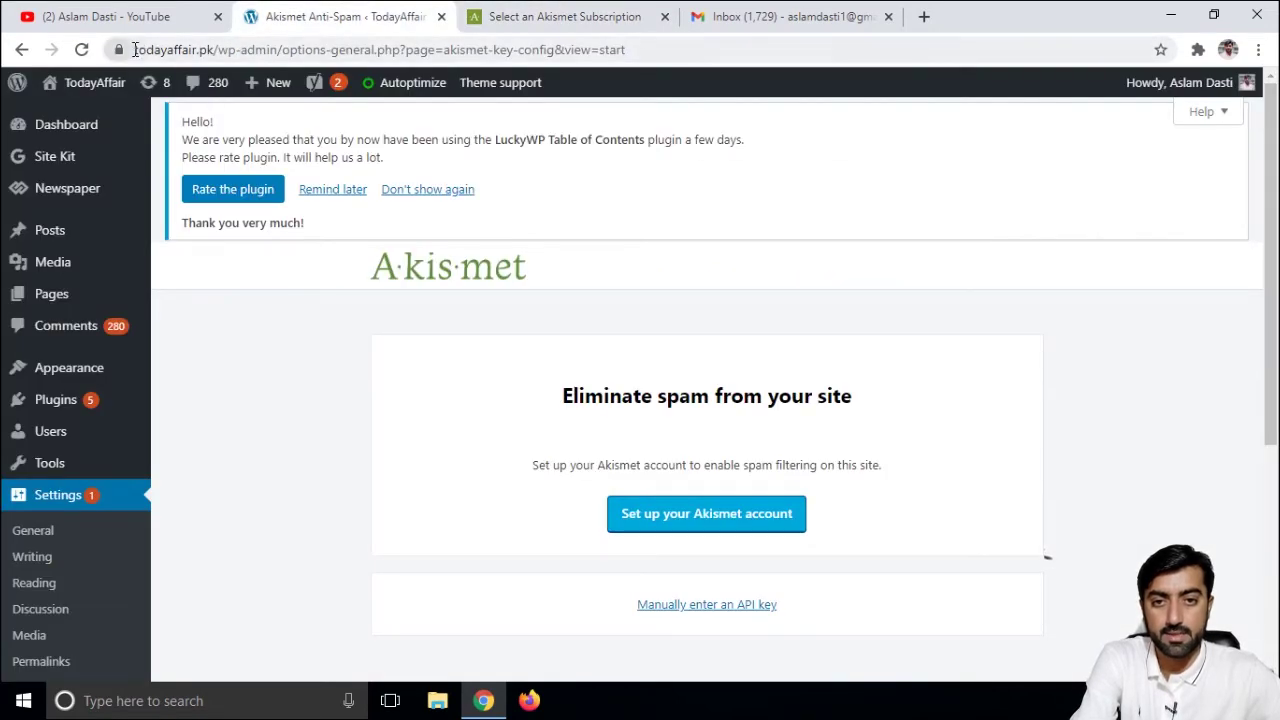
pyautogui.moveTo(134, 50); pyautogui.dragTo(221, 50)
pyautogui.hotkey('ctrl', 'c')
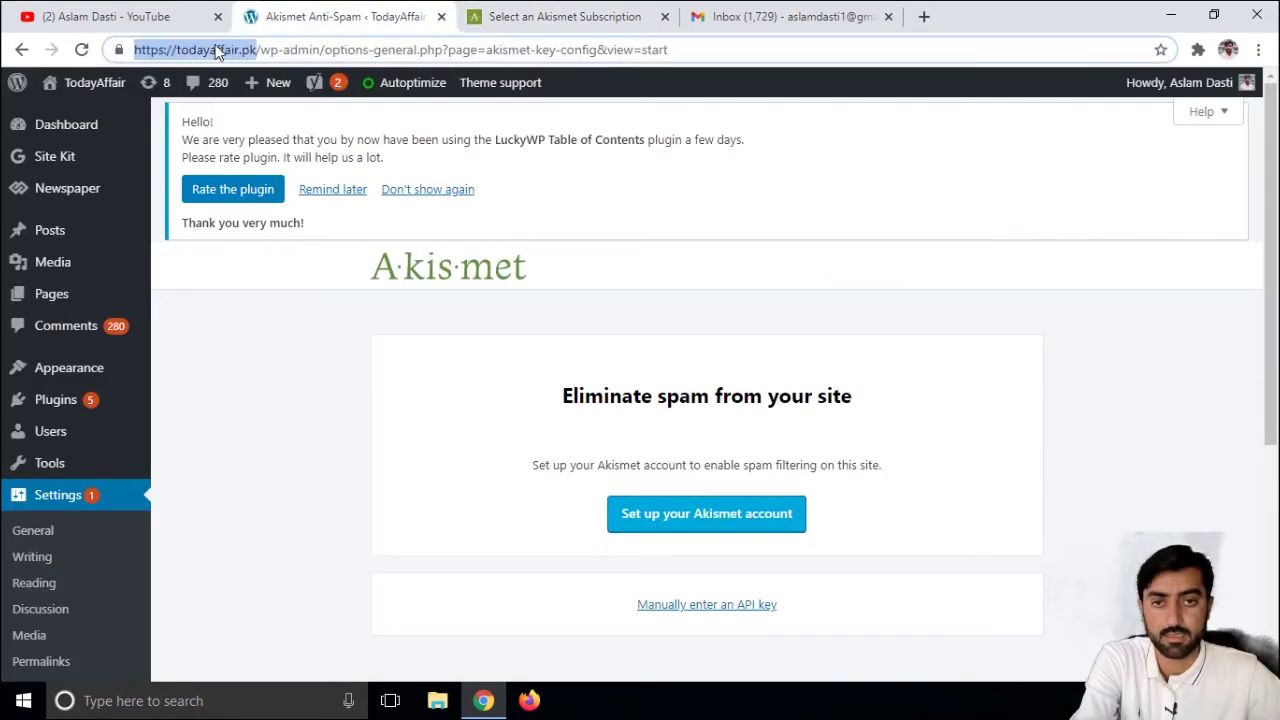
pyautogui.hotkey('ctrl', 'Tab')
pyautogui.hotkey('ctrl', 'v')
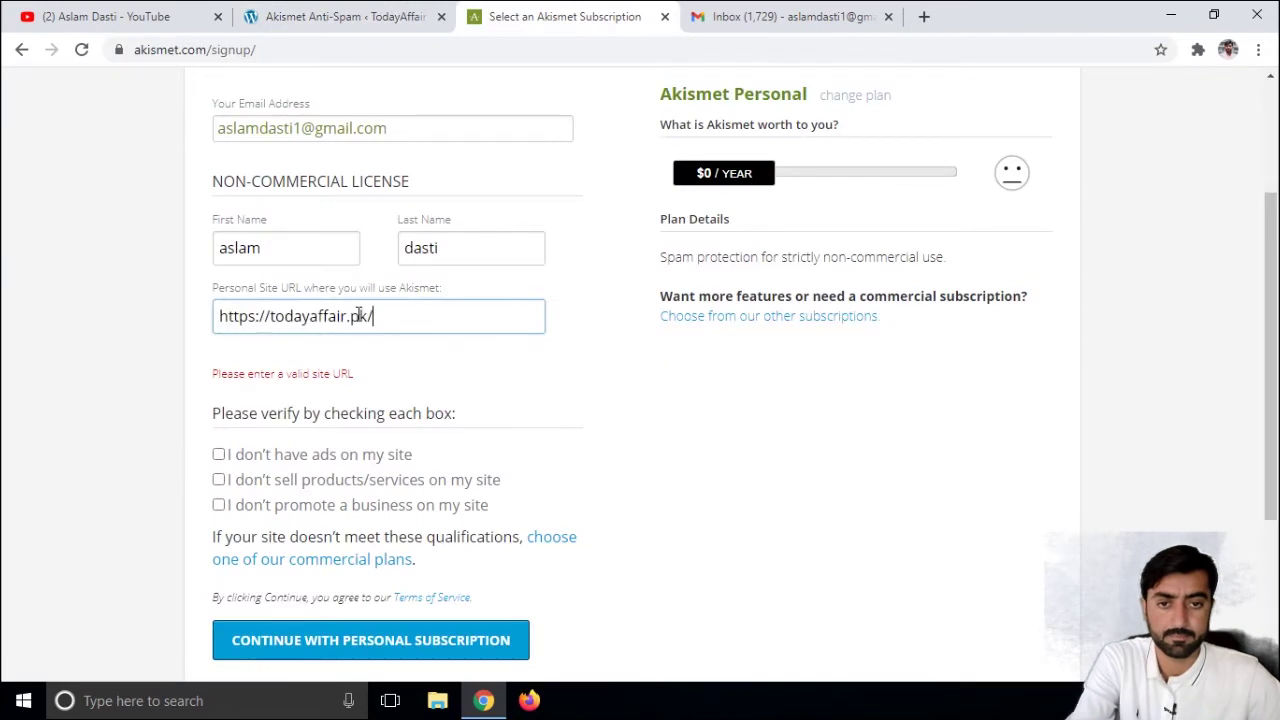
# - Confirm no business promotion, no products or services, and no ads, then submit the personal subscription
pyautogui.click(218, 450)
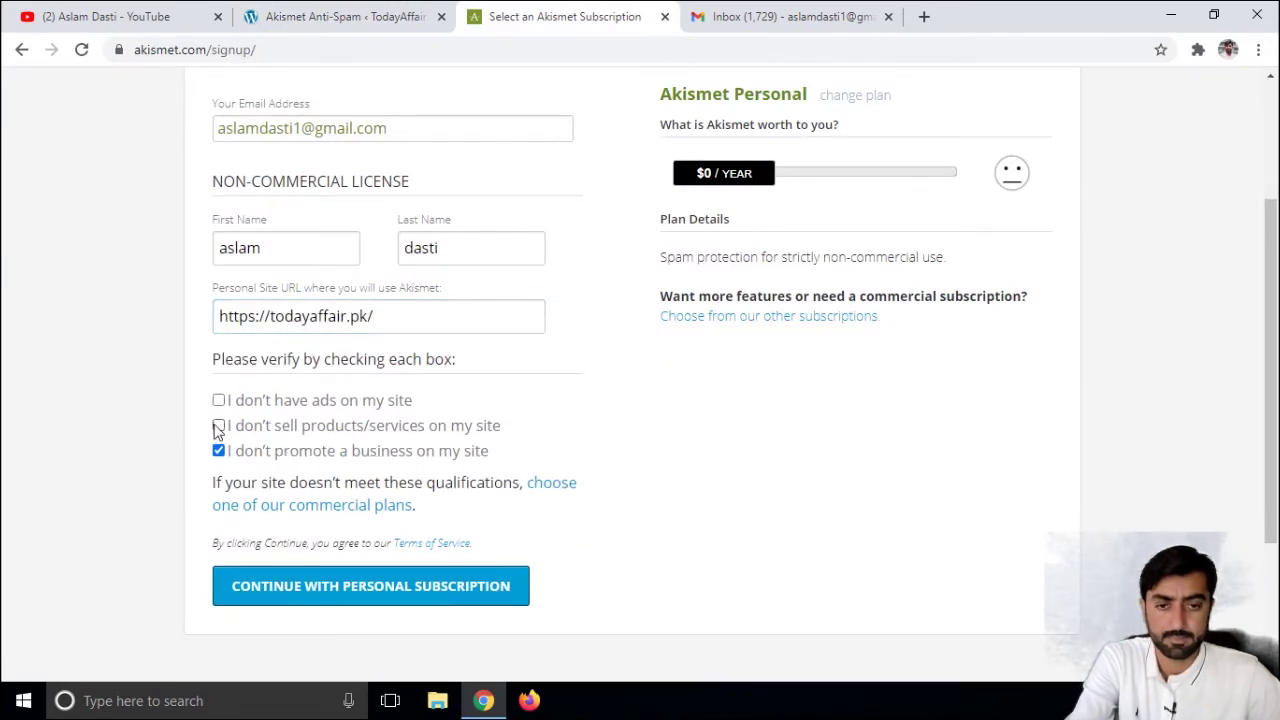
pyautogui.click(218, 425)
pyautogui.click(218, 400)
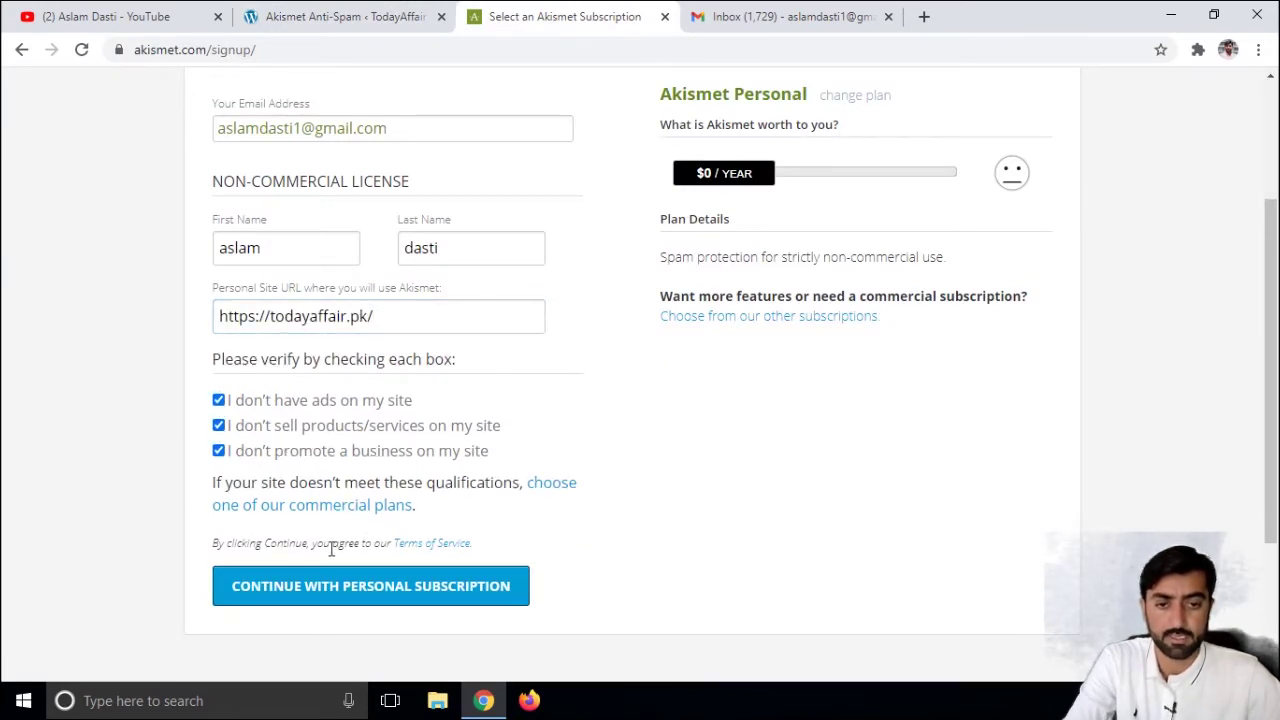
pyautogui.click(387, 586)
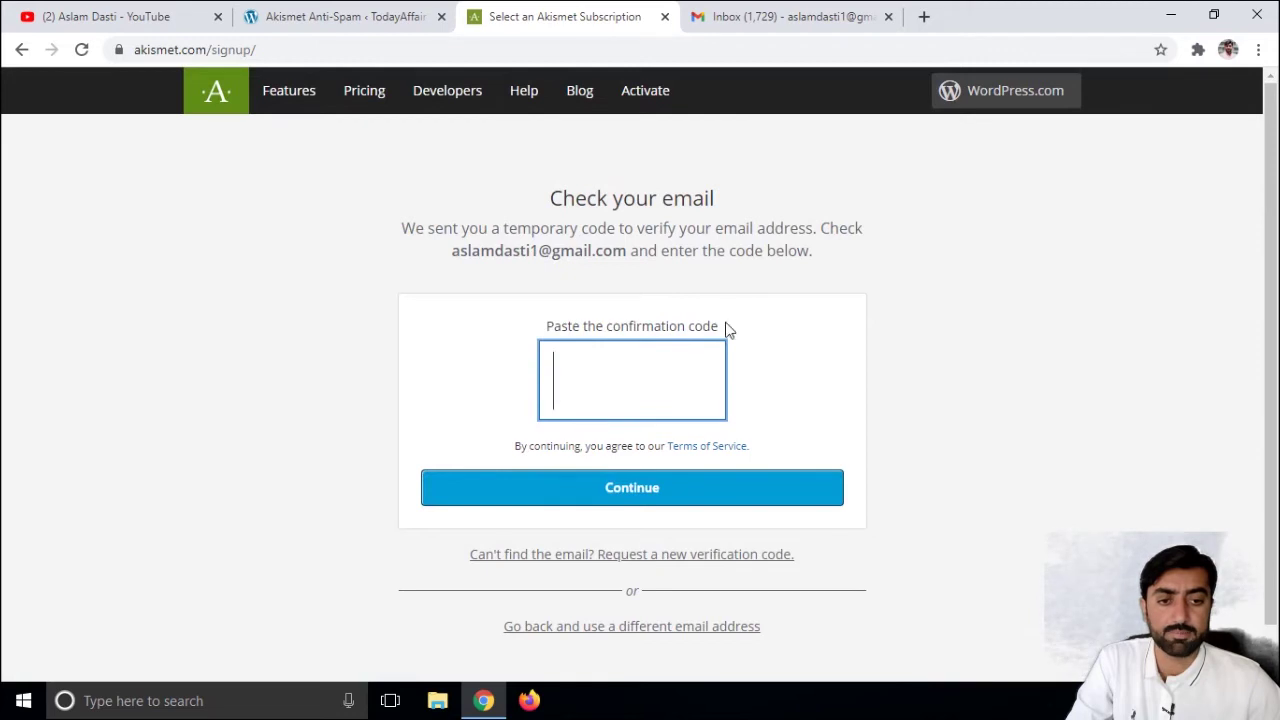
# - Paste the confirmation code from the mail inbox into the code box and submit it
pyautogui.click(776, 14)
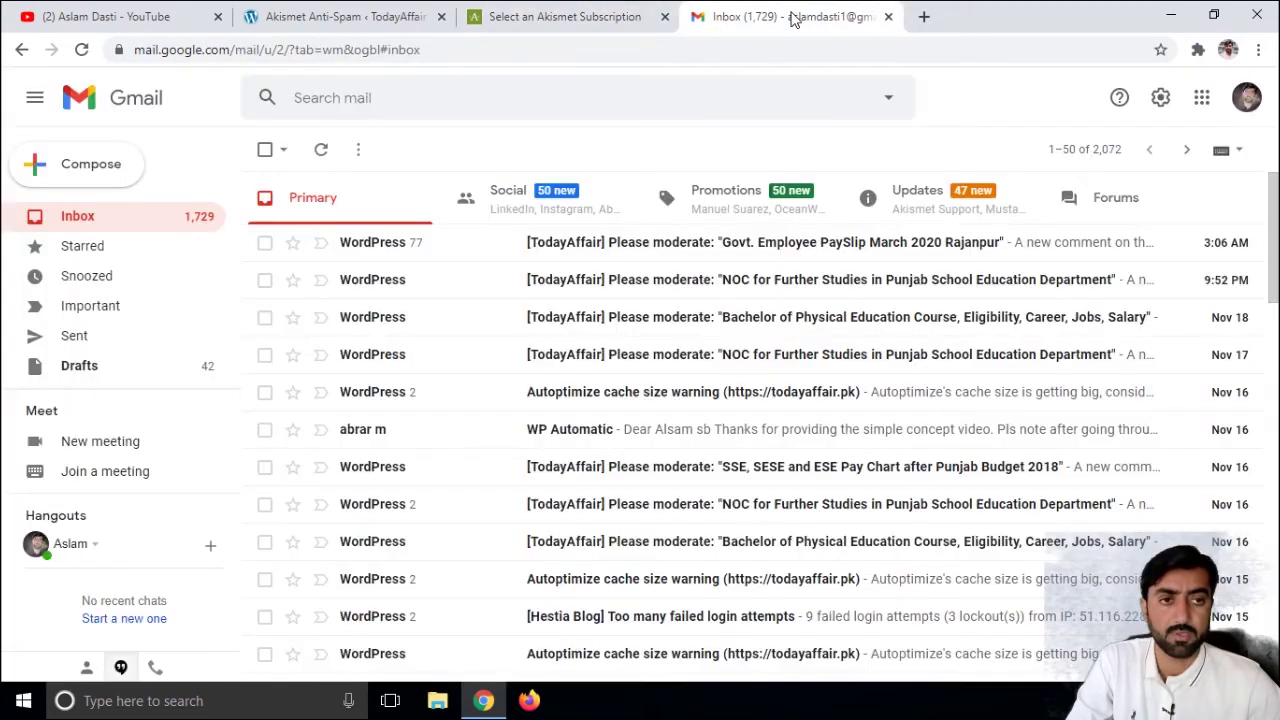
pyautogui.click(591, 17)
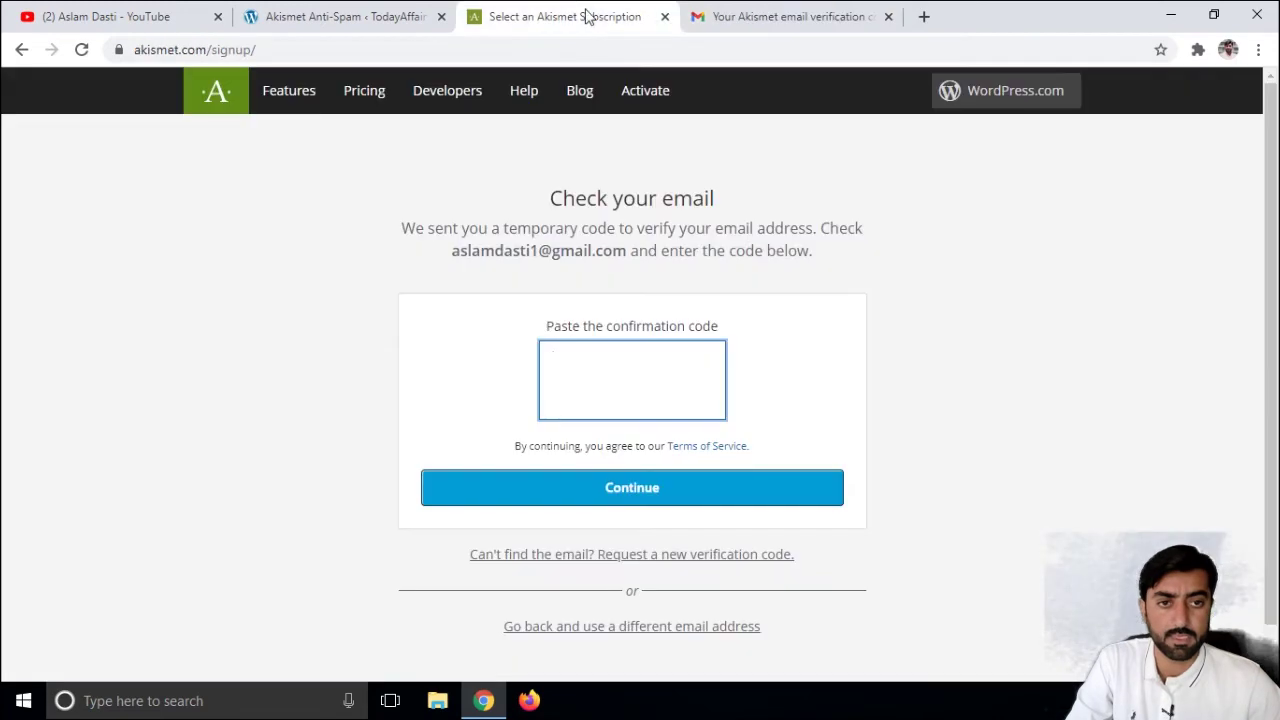
pyautogui.rightClick(606, 393)
pyautogui.click(652, 505)
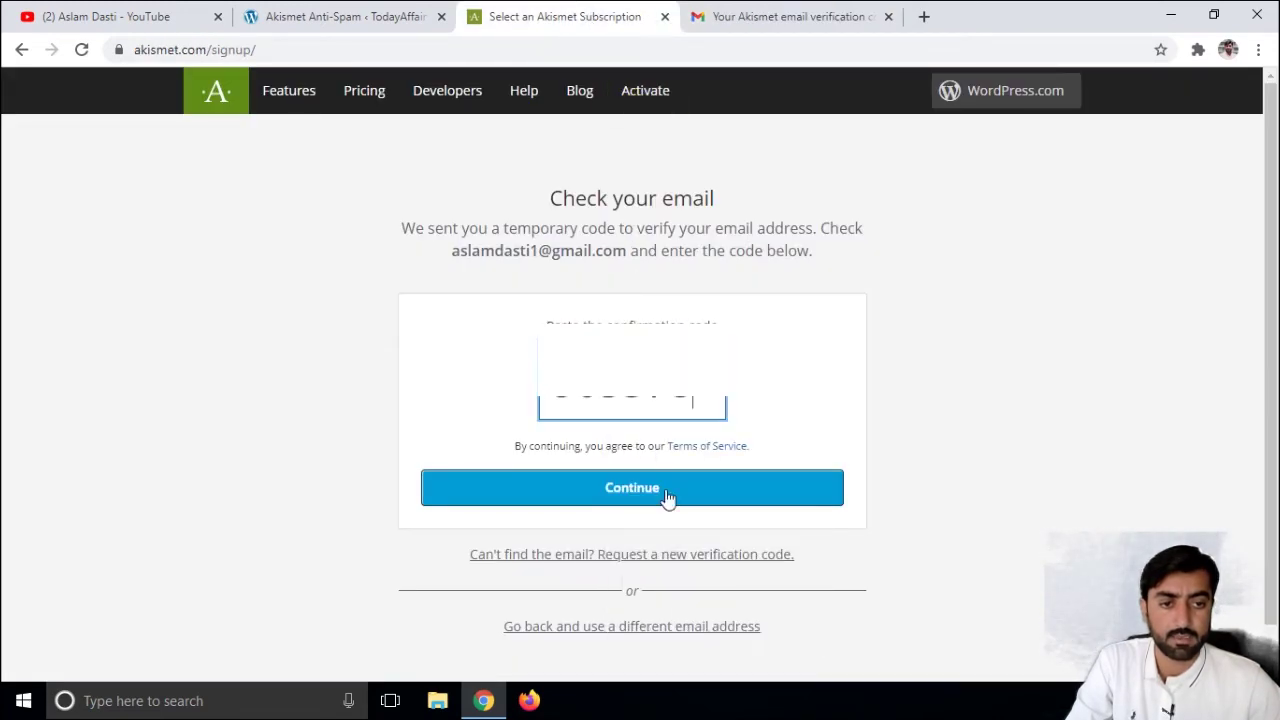
pyautogui.click(645, 489)
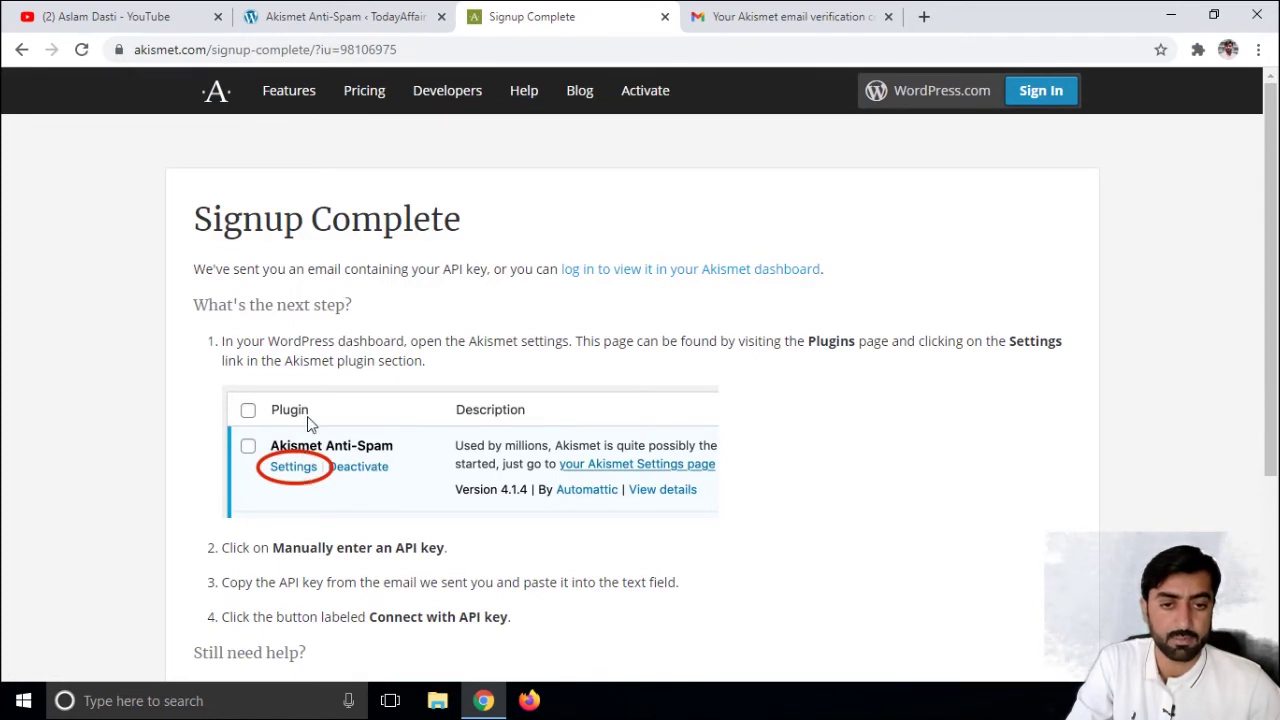
# - Open Akismet Anti-Spam settings from Installed Plugins, reveal the manual API key field, then open the key e-mail
pyautogui.click(362, 14)
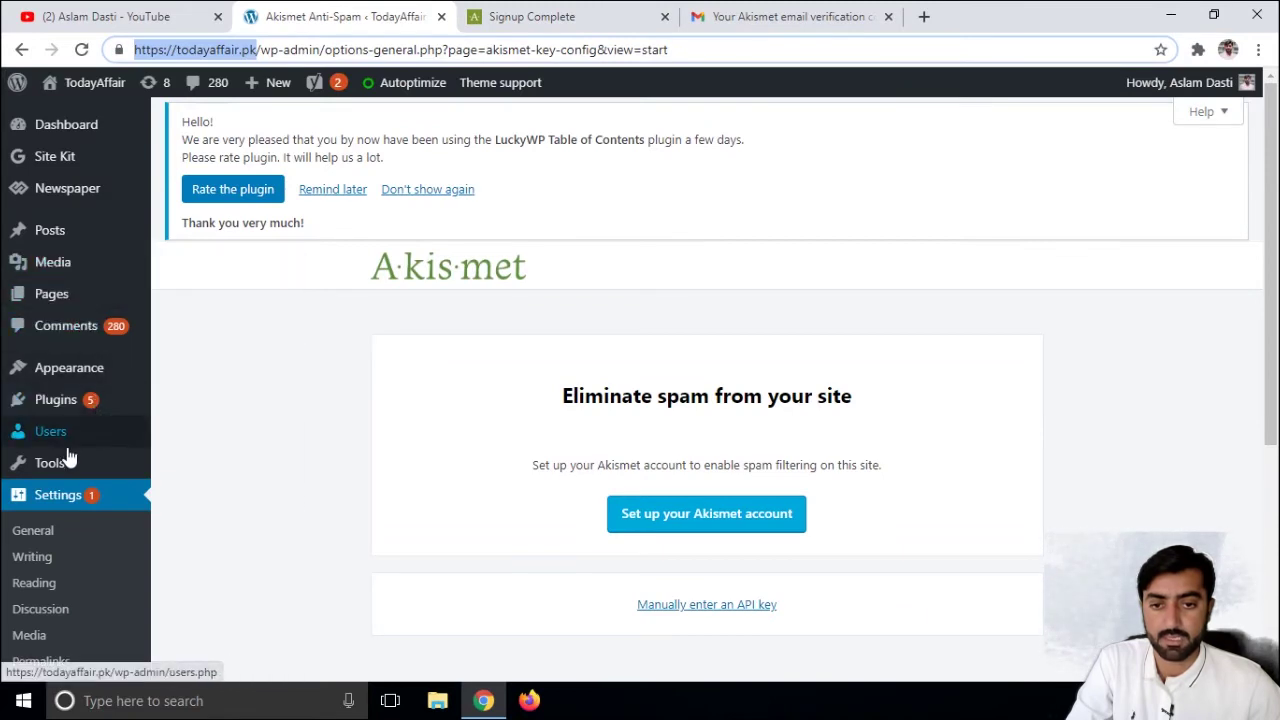
pyautogui.moveTo(152, 408)
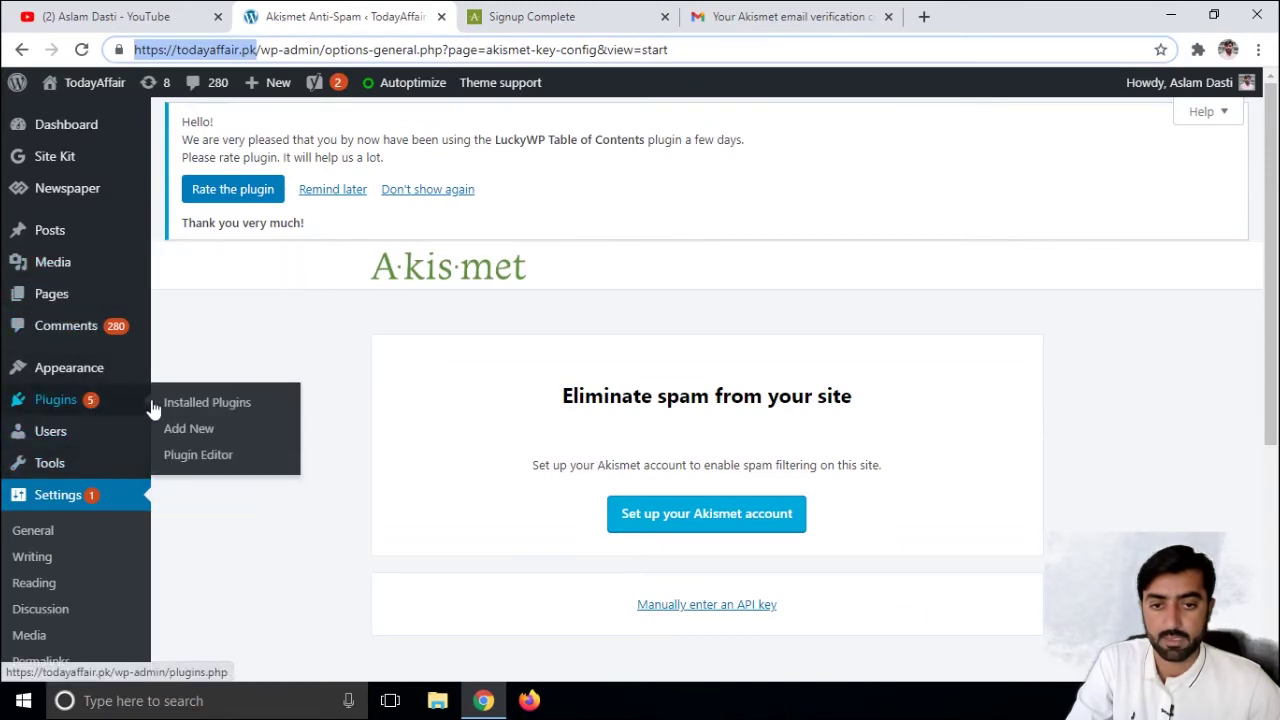
pyautogui.click(225, 414)
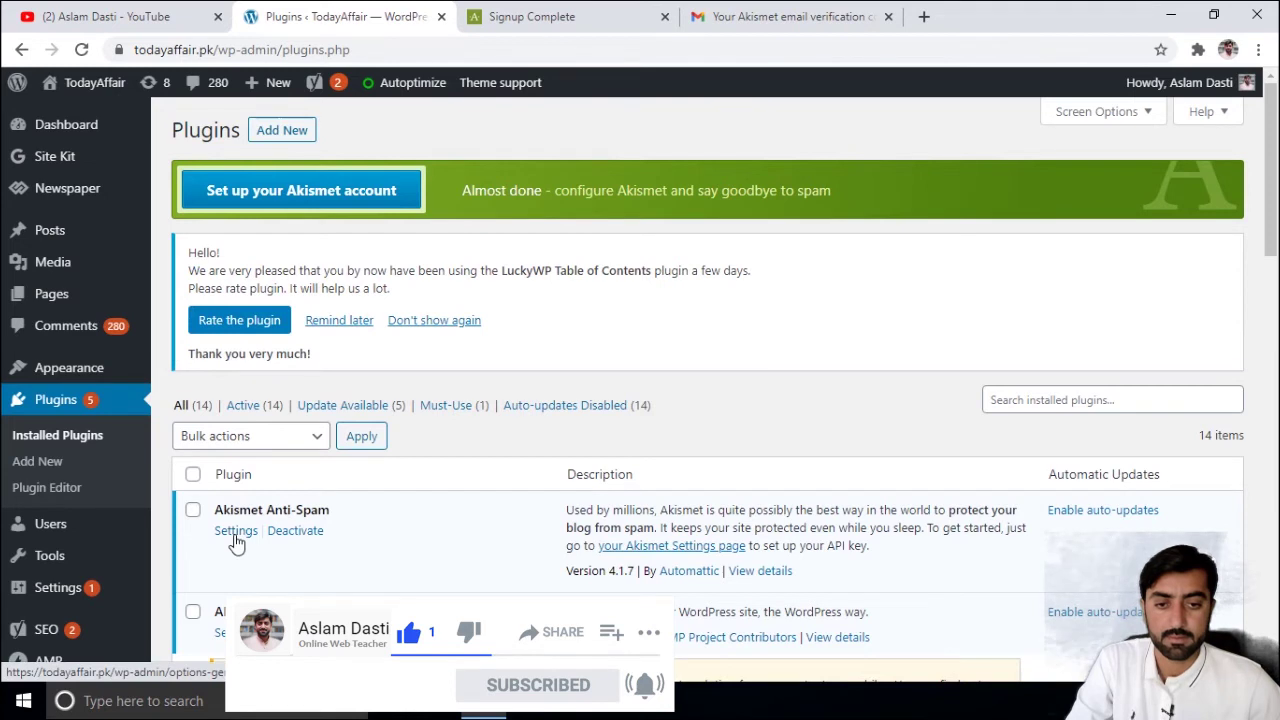
pyautogui.click(236, 531)
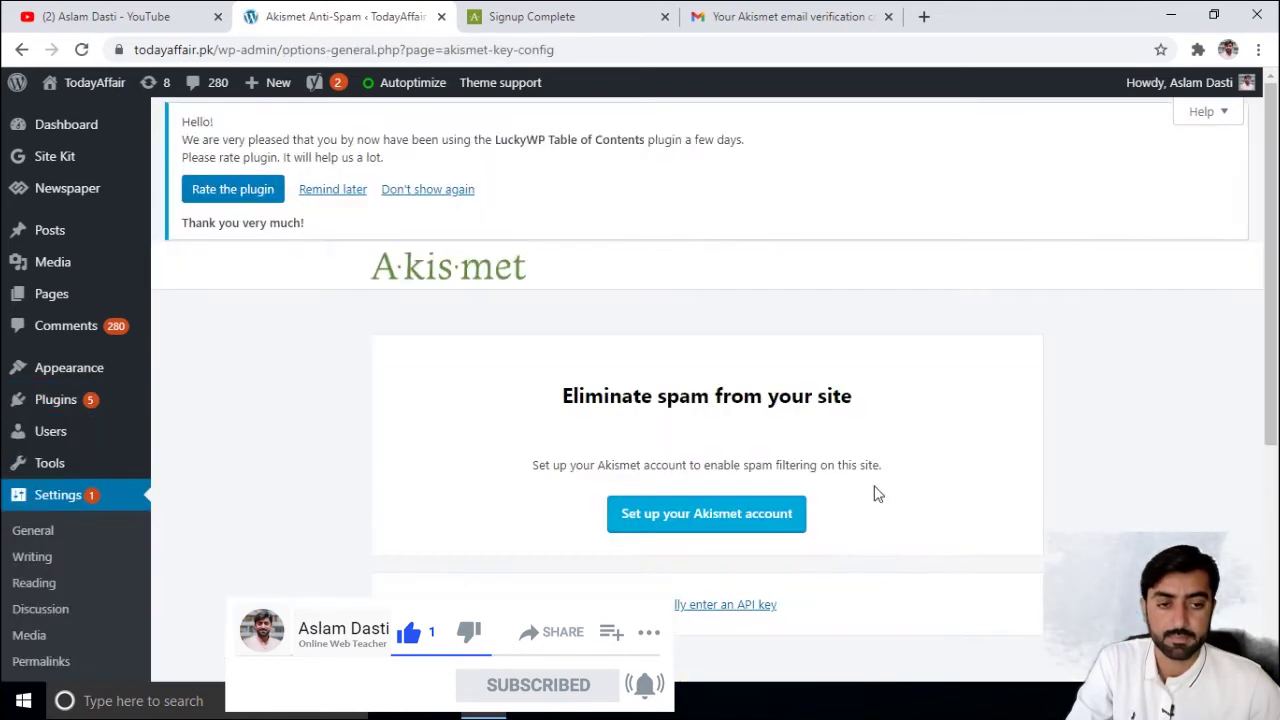
pyautogui.click(739, 610)
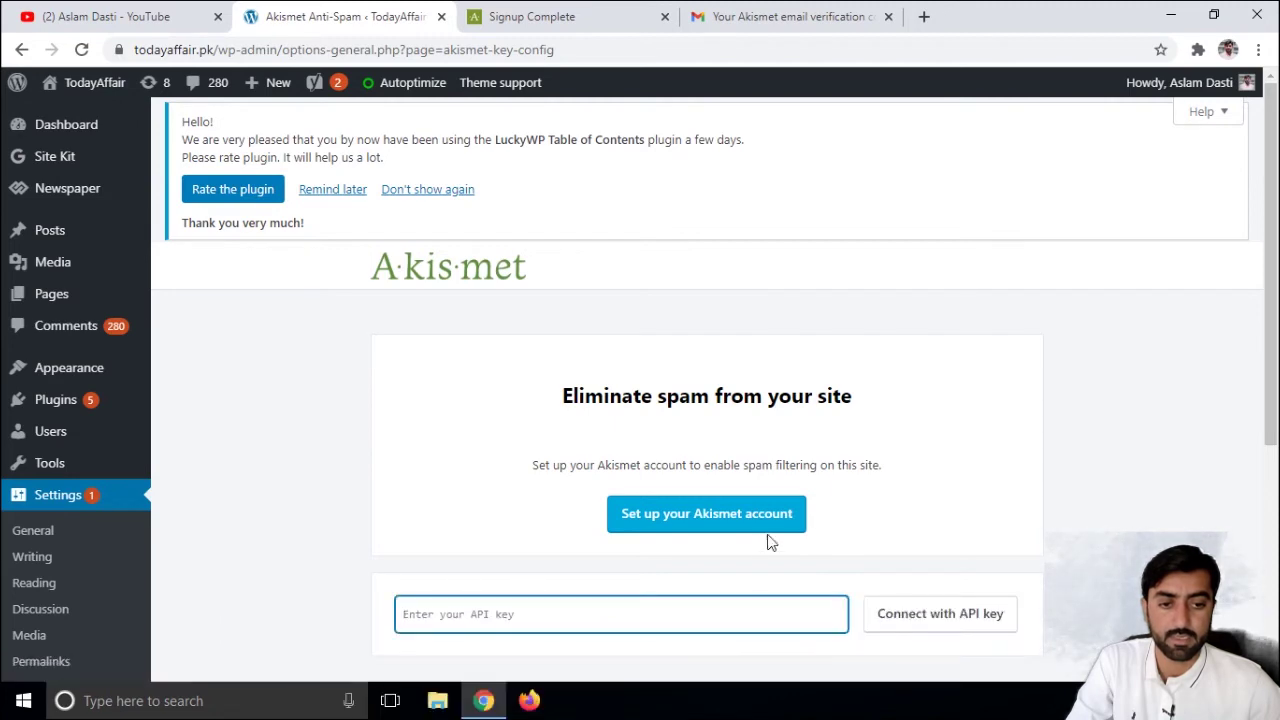
pyautogui.scroll(-2, 668, 593)
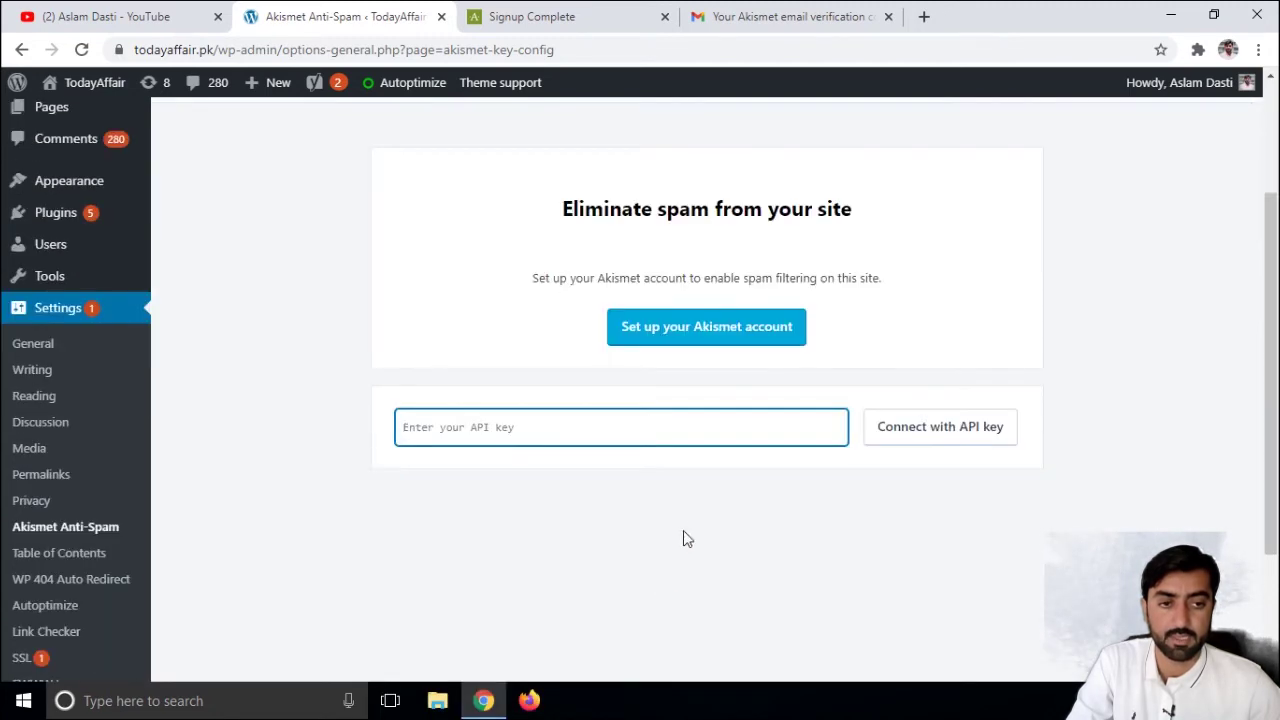
pyautogui.click(800, 324)
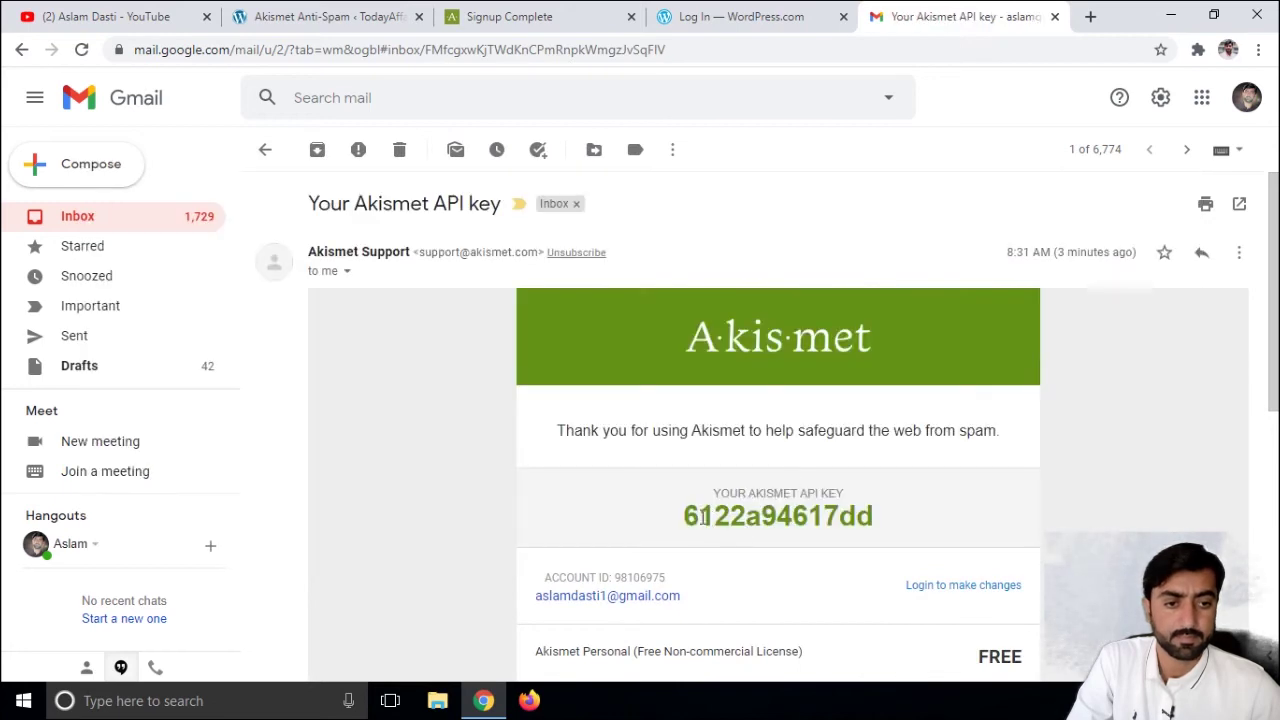
# - Copy the API key from the e-mail, paste it into Akismet's key field, and connect
pyautogui.moveTo(683, 515); pyautogui.dragTo(747, 514)
pyautogui.moveTo(861, 510); pyautogui.dragTo(829, 521)
pyautogui.hotkey('ctrl', 'c')
pyautogui.rightClick(829, 524)
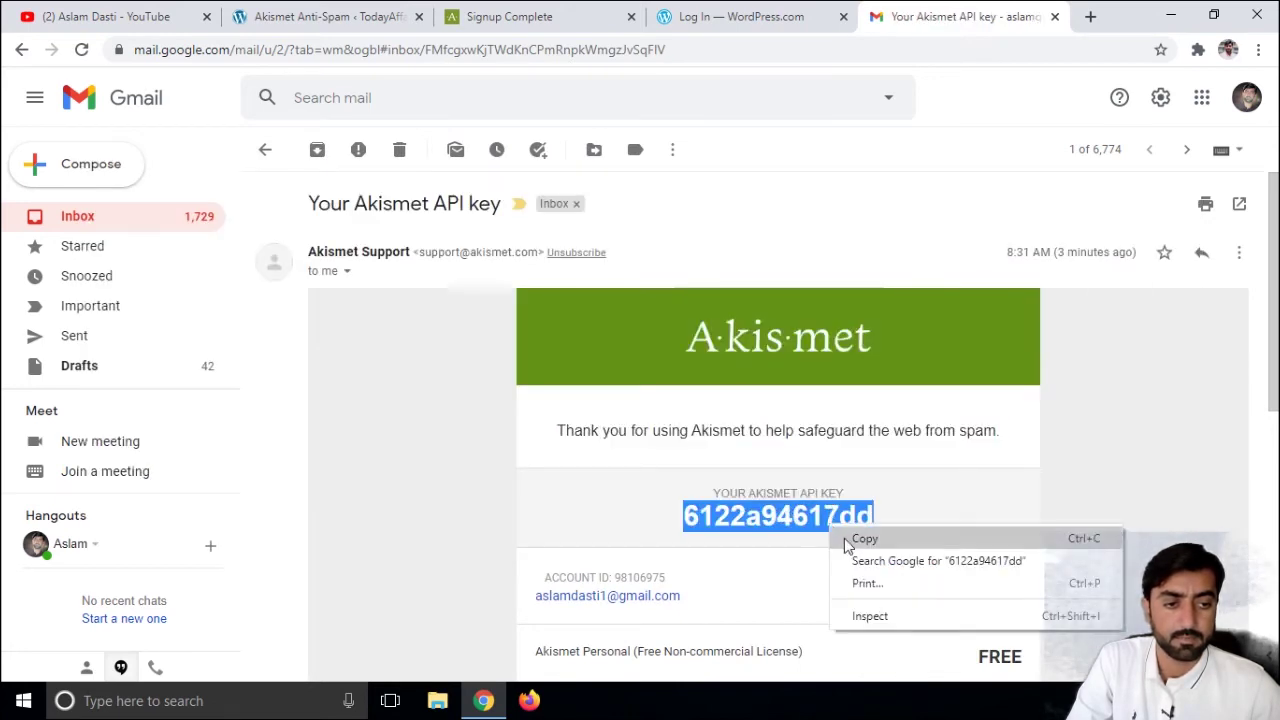
pyautogui.click(862, 539)
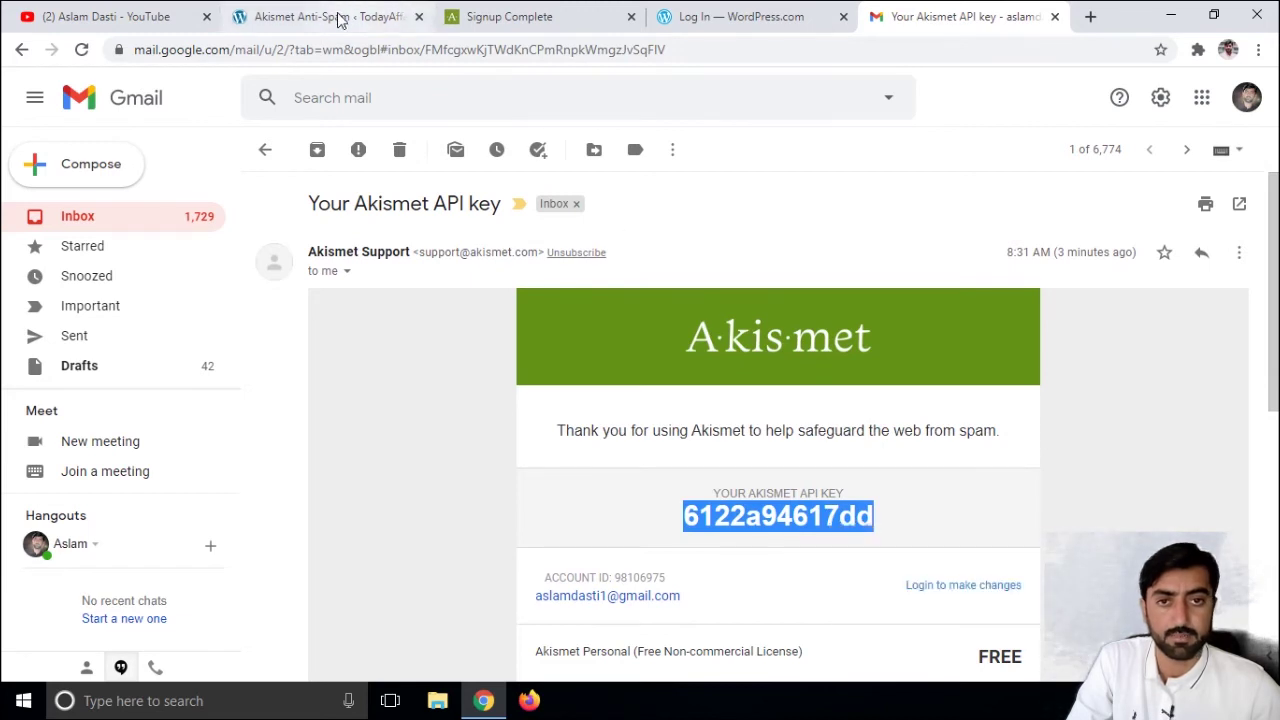
pyautogui.click(340, 17)
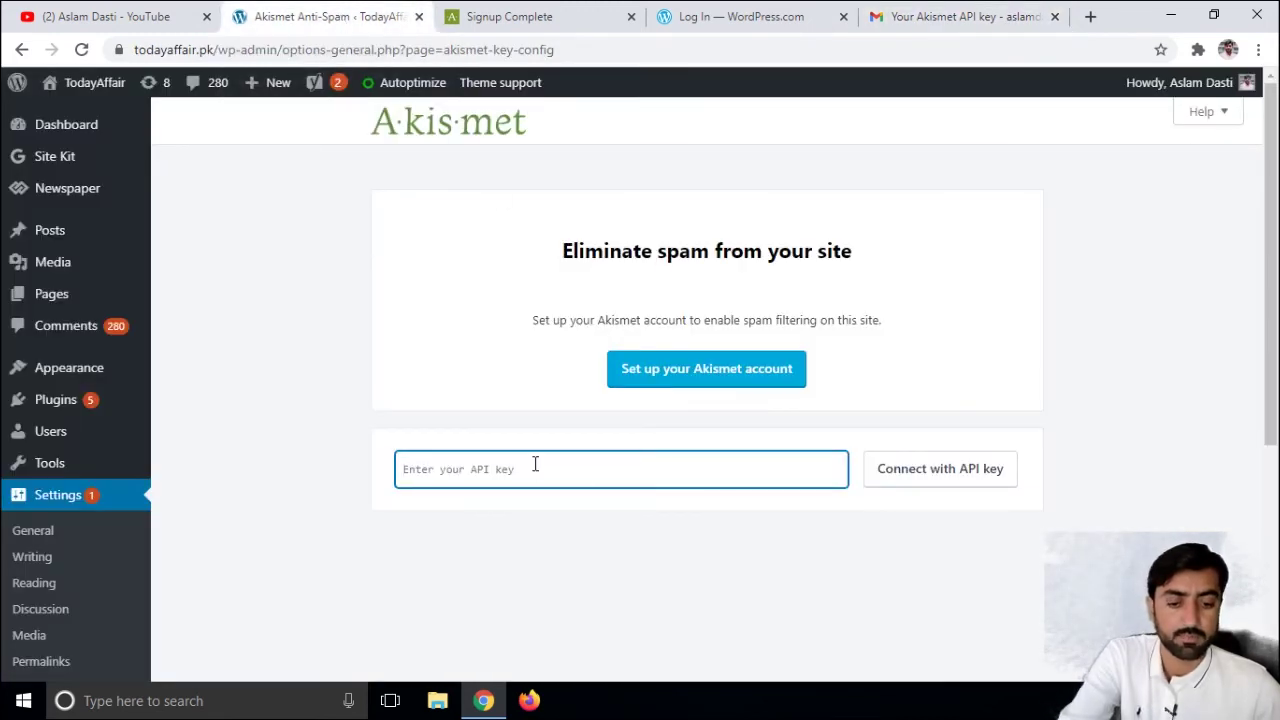
pyautogui.hotkey('ctrl', 'v')
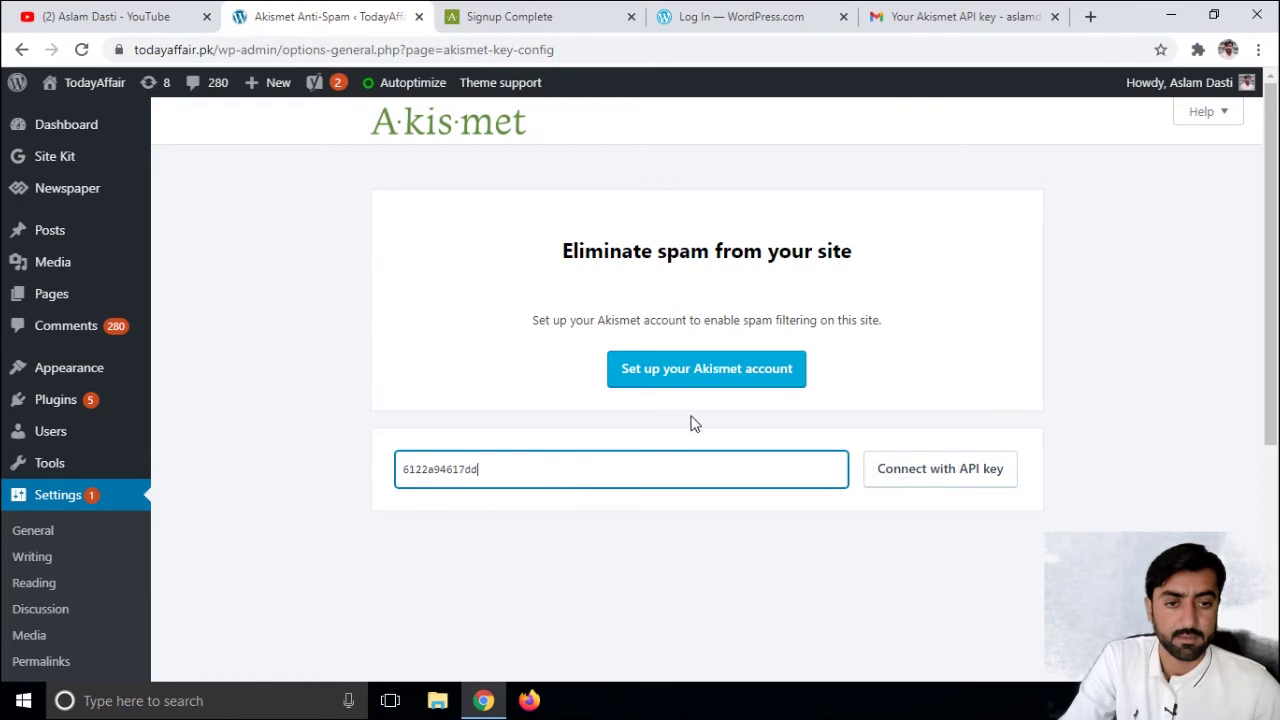
pyautogui.click(920, 478)
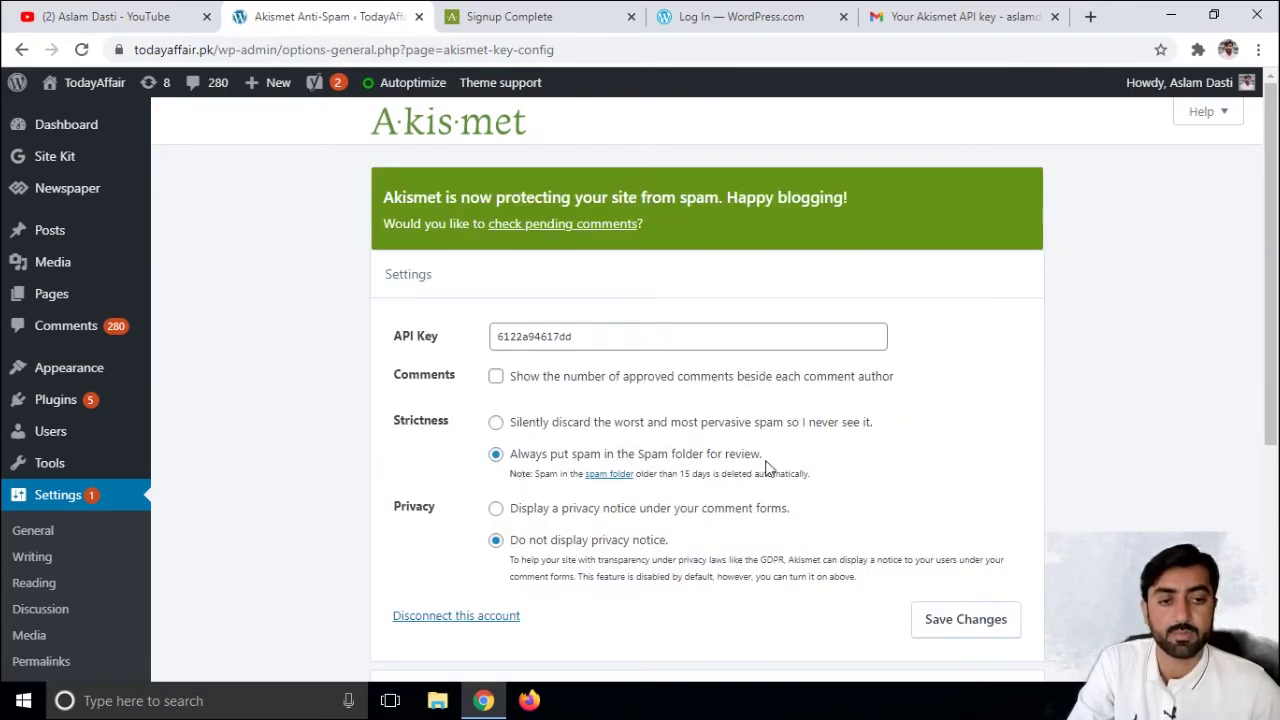
# - Return to the site's Comments page, now showing 0 spam
pyautogui.scroll(-4, 491, 486)
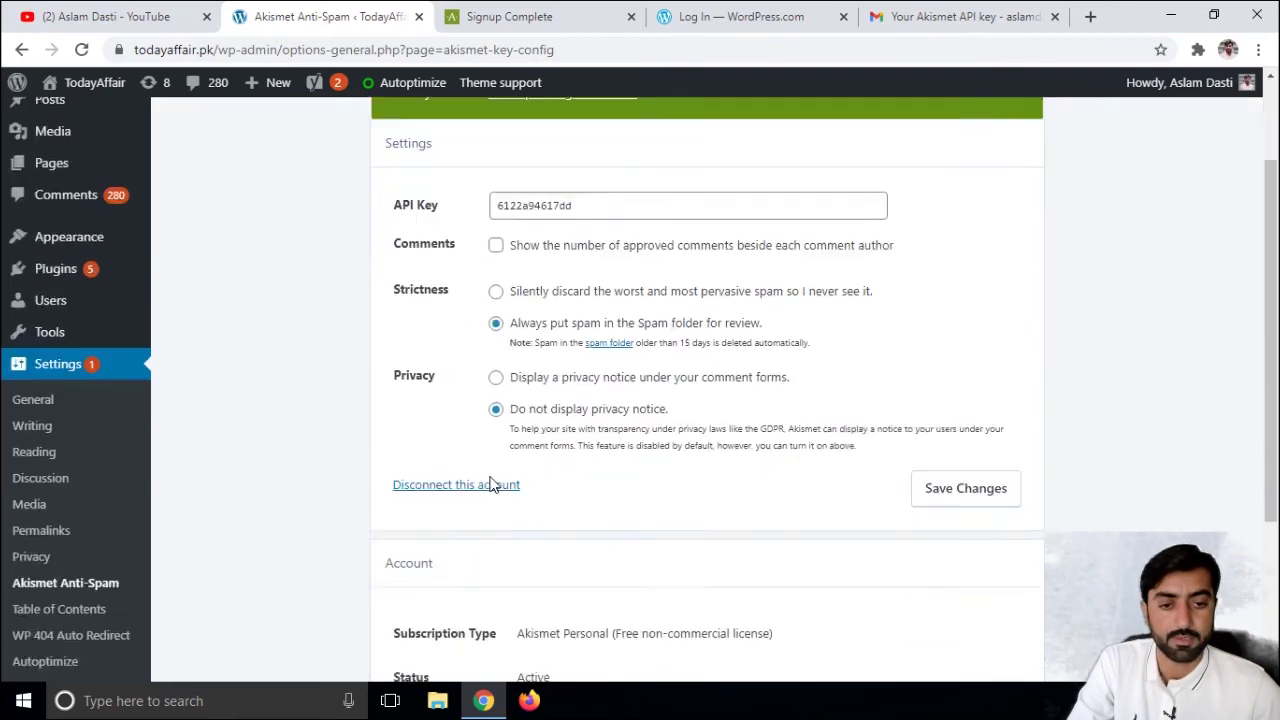
pyautogui.scroll(5, 603, 296)
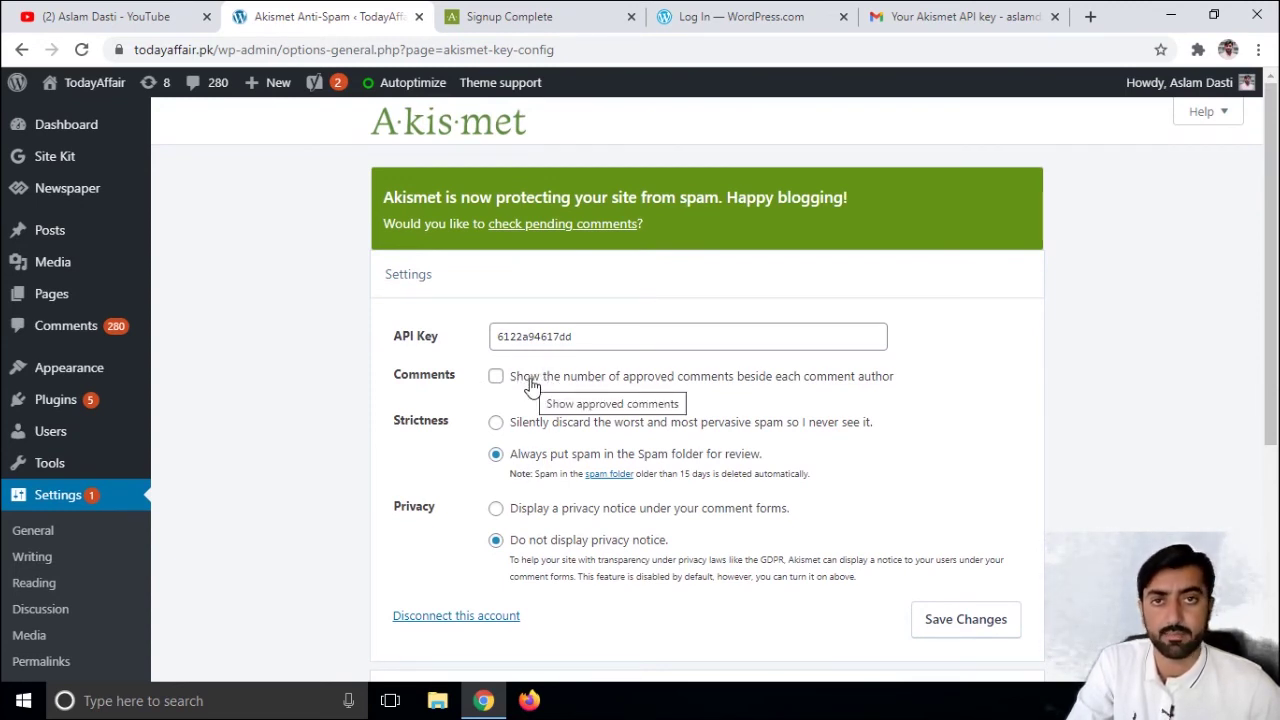
pyautogui.click(563, 223)
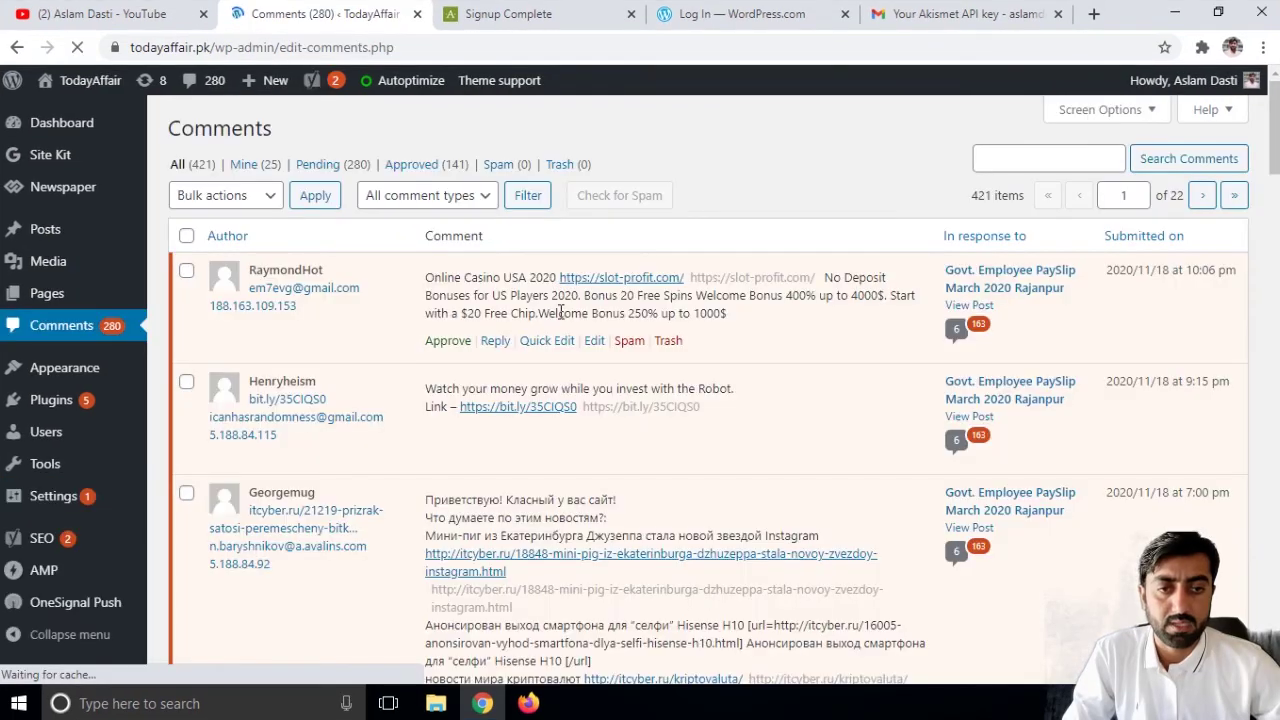